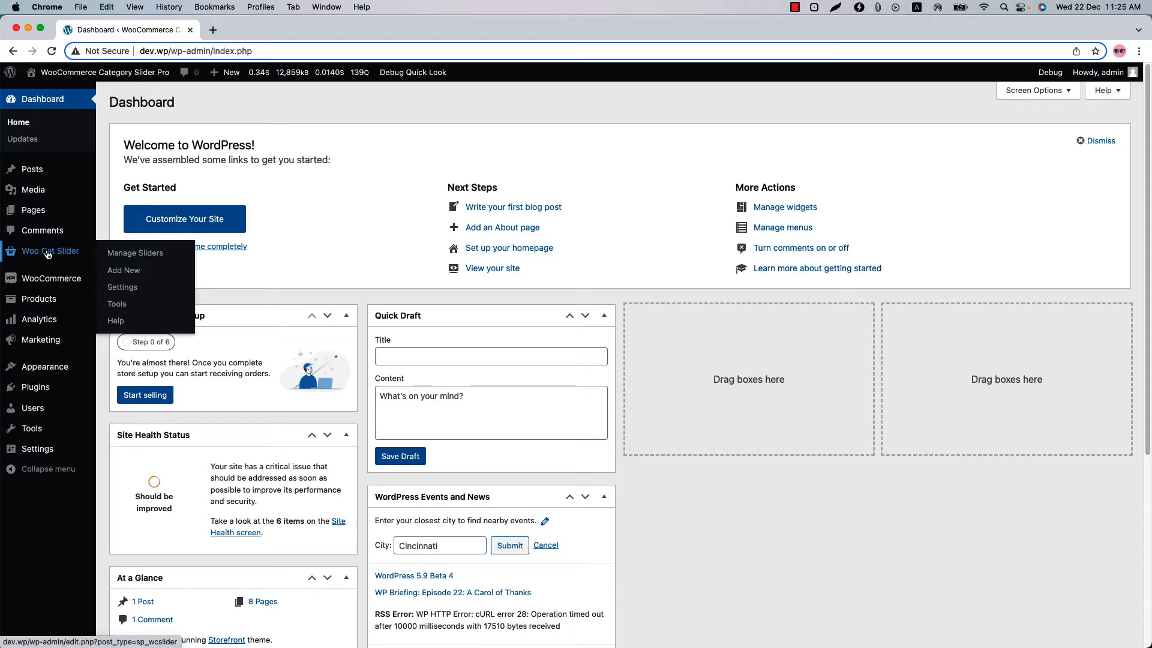
Add a new slider in Woo Cat Slider and title it "Test Slider"
mouse_move(60, 283)
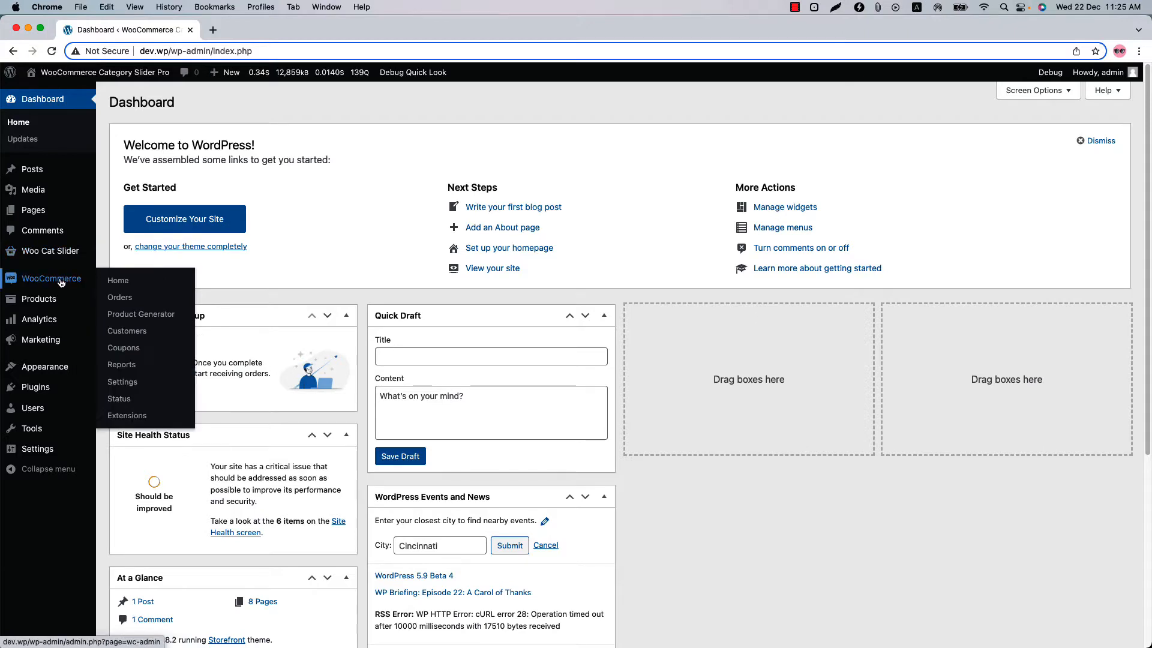
mouse_move(54, 252)
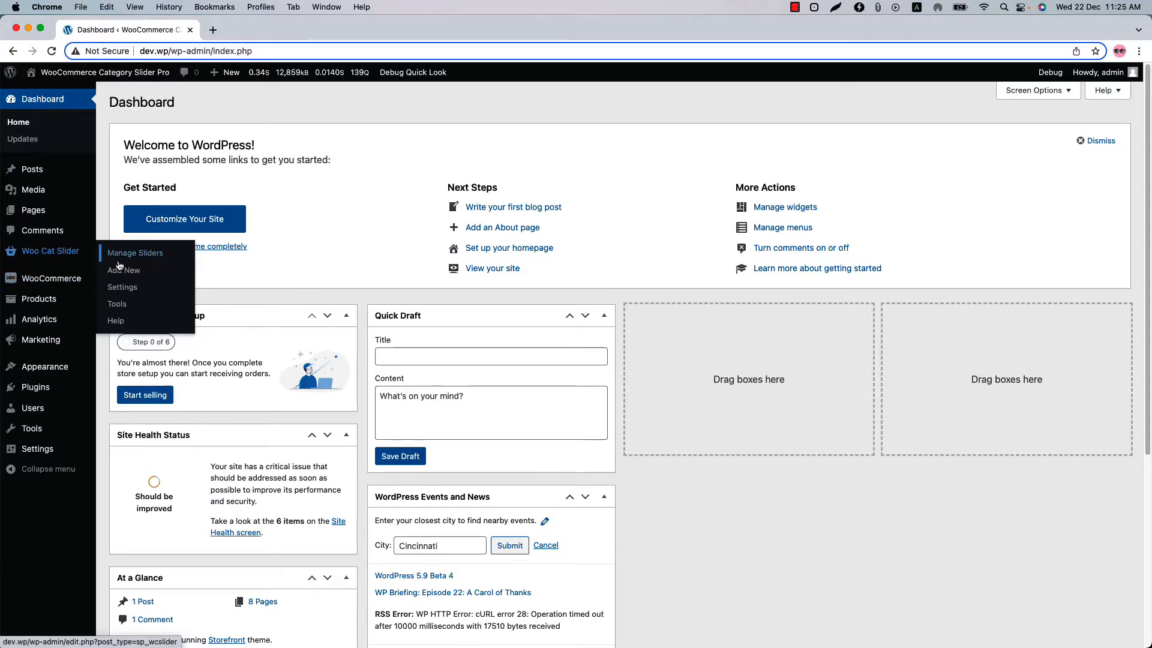
click(54, 252)
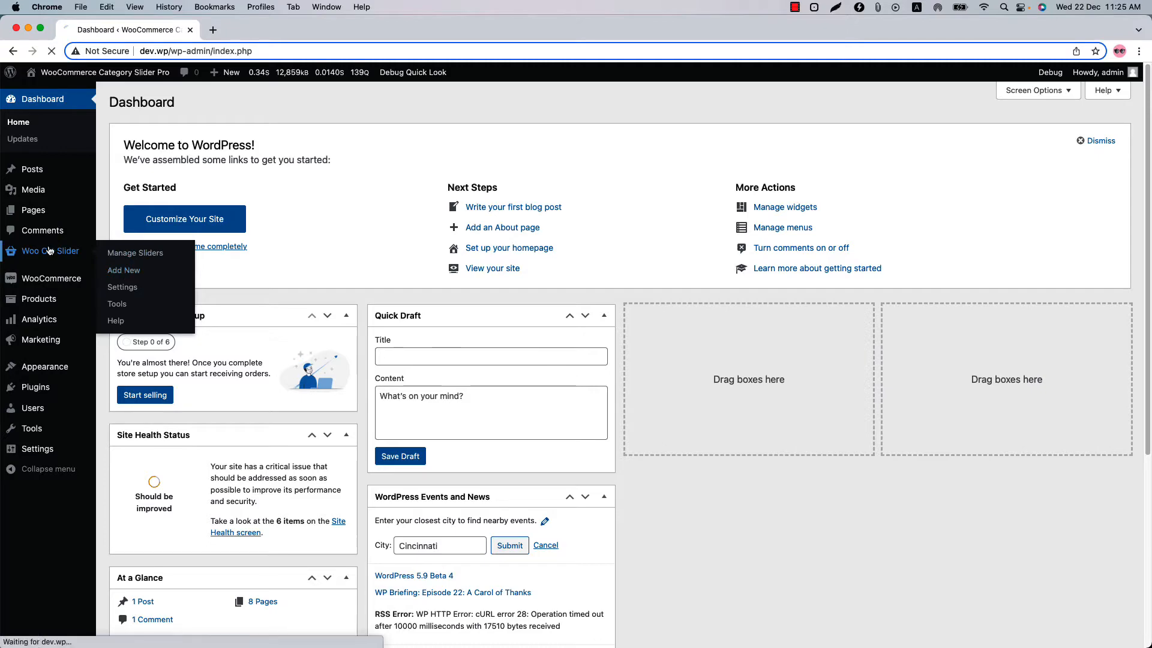
click(242, 107)
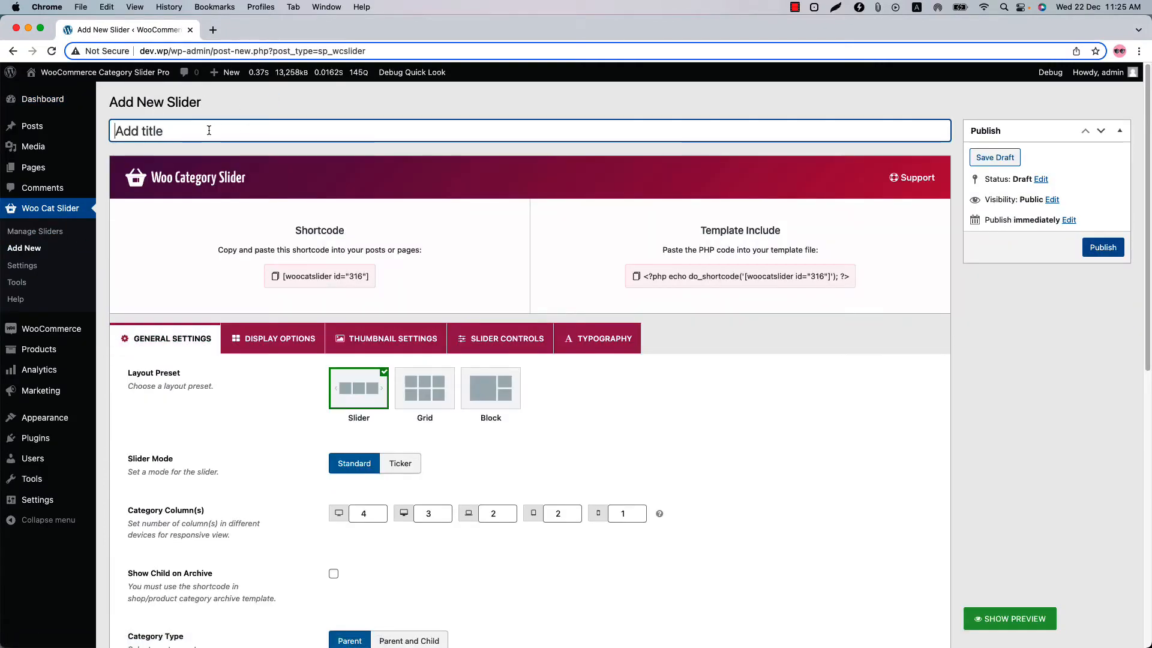
text(Test Slider)
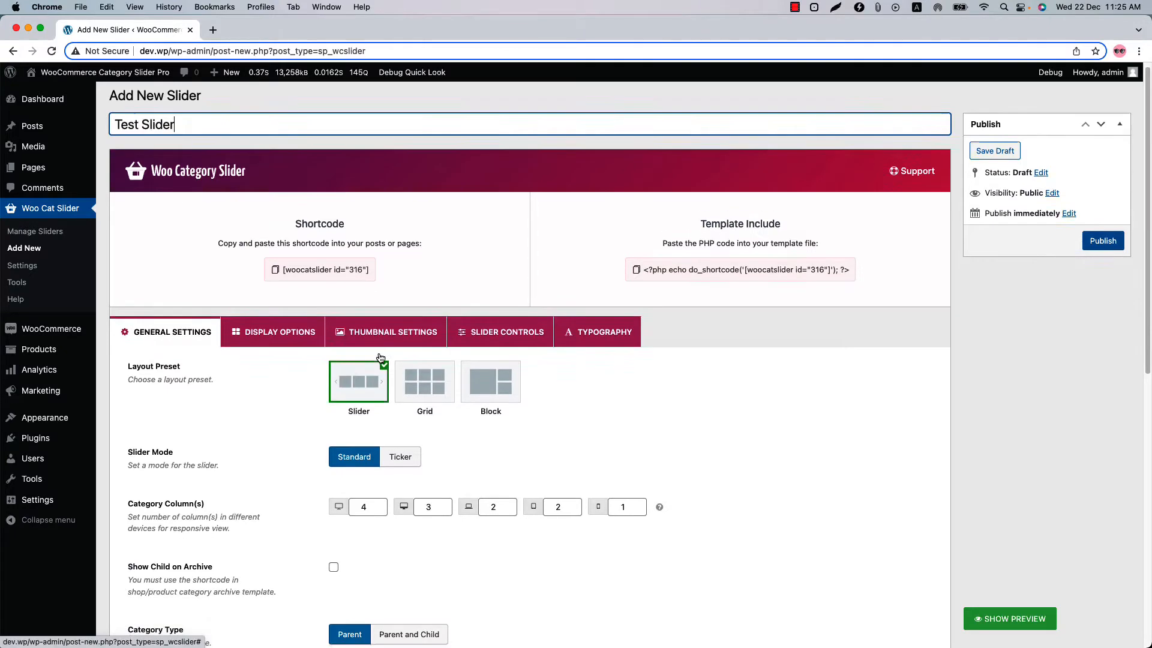
Set the slider's category type to Parent and Child in the general settings
scroll(379, 352, down, 5)
scroll(379, 354, down, 2)
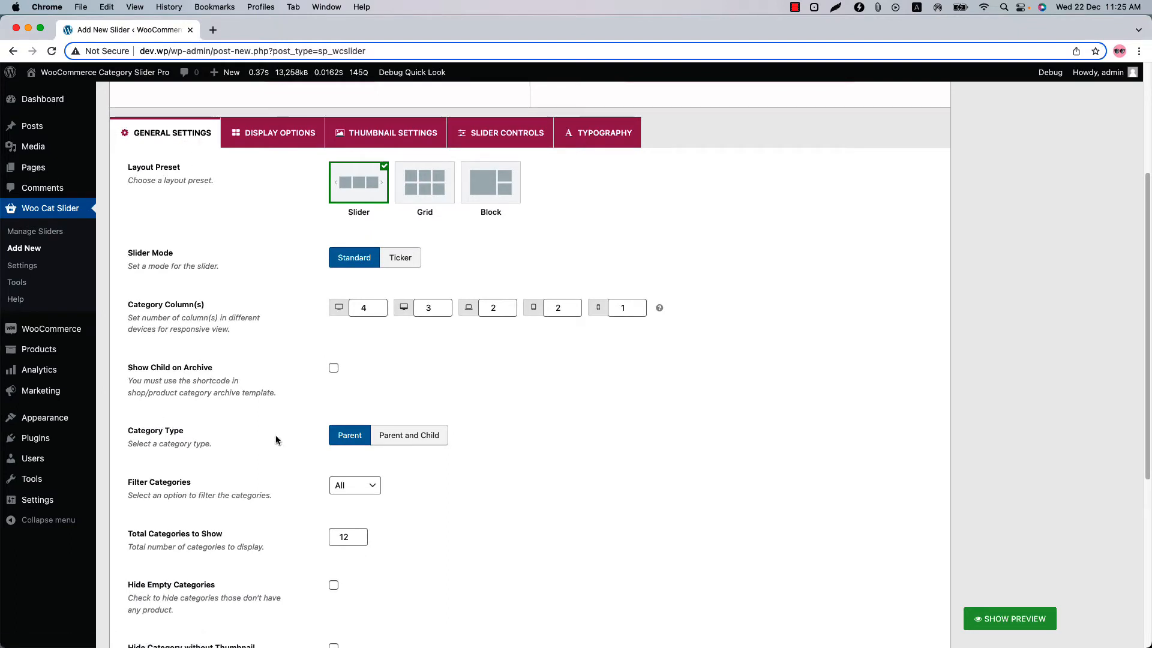
scroll(275, 440, down, 3)
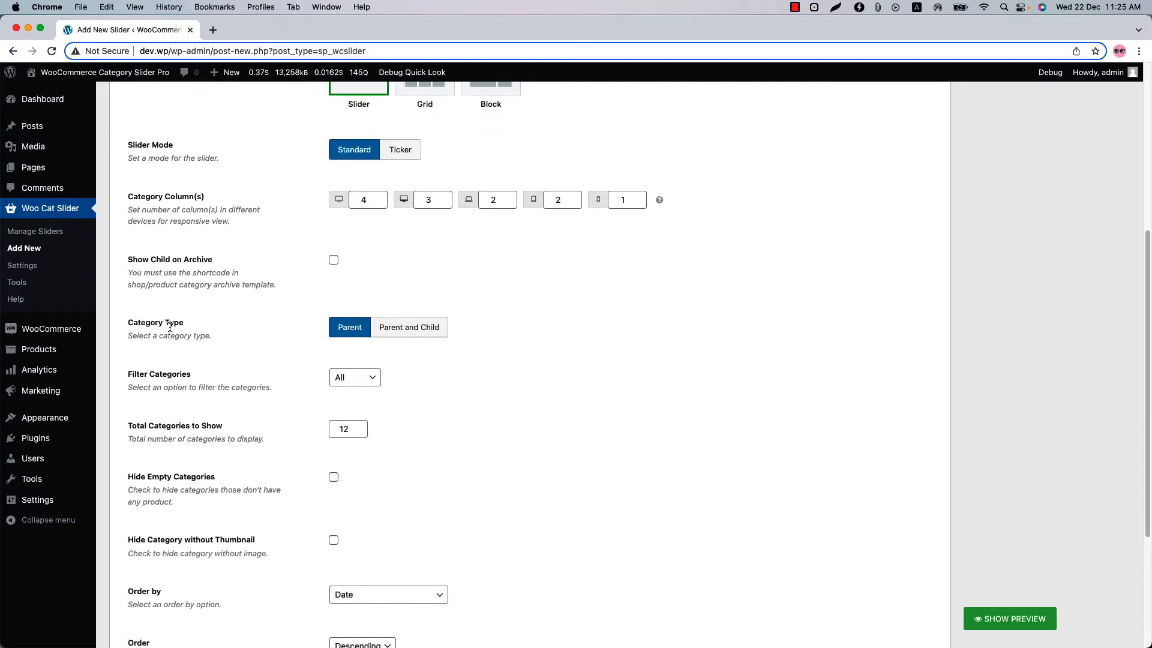
click(399, 330)
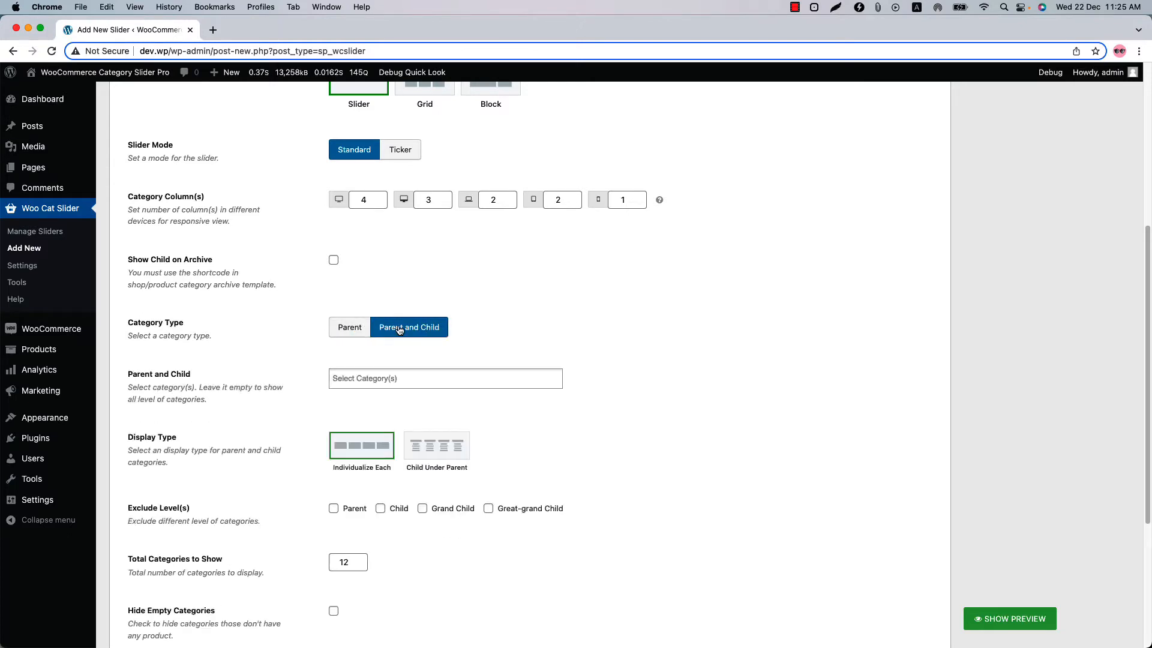
Add the Crew Neck style, V-Neck and Sports Hoodie categories to the Parent and Child selection
click(381, 380)
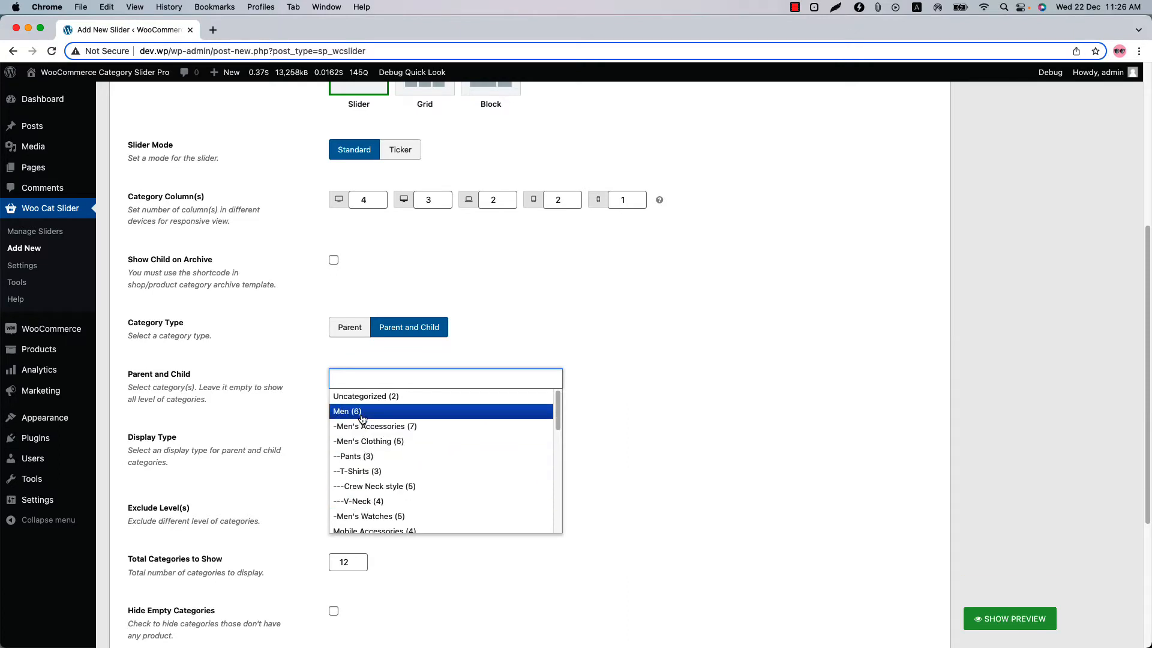
click(367, 486)
click(428, 379)
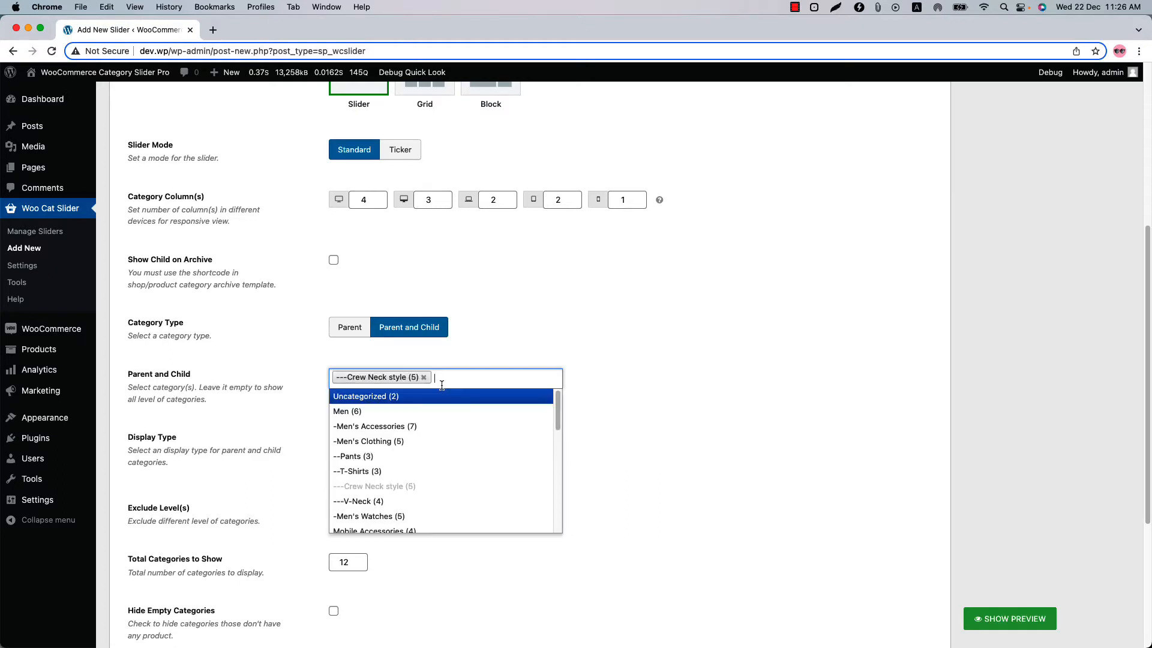
click(366, 501)
click(547, 391)
click(438, 493)
click(480, 393)
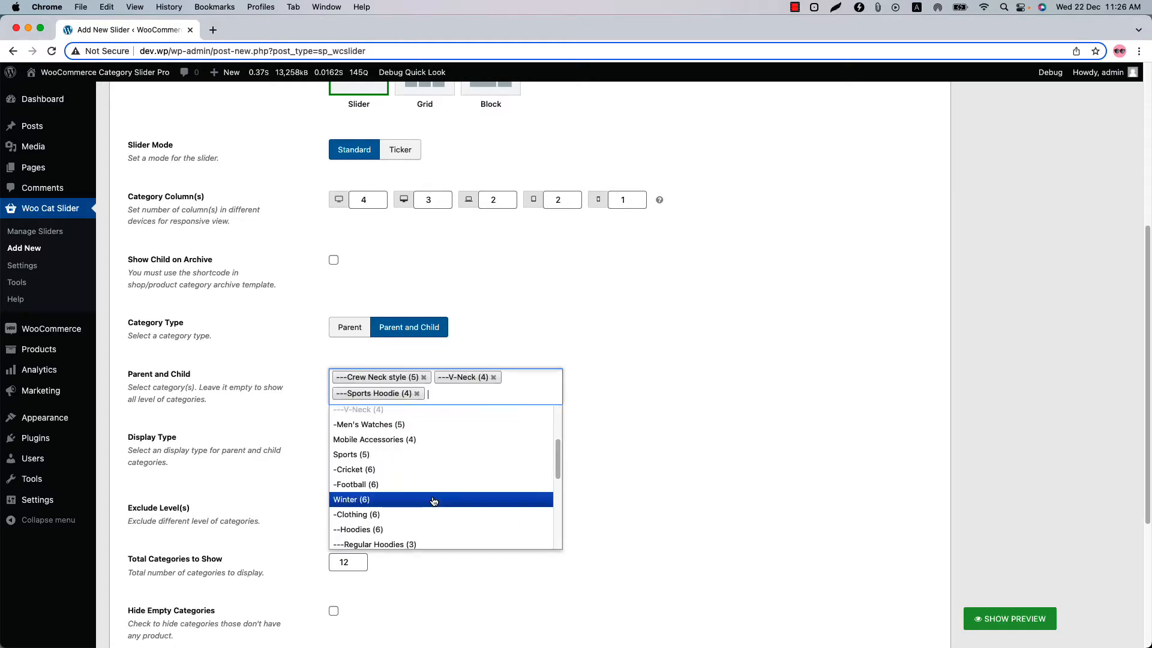
Add the Regular Hoodies, Denim and Bomber Jacket categories to the Parent and Child selection
click(437, 504)
click(532, 396)
scroll(450, 477, down, 3)
click(441, 488)
click(447, 410)
scroll(434, 478, down, 3)
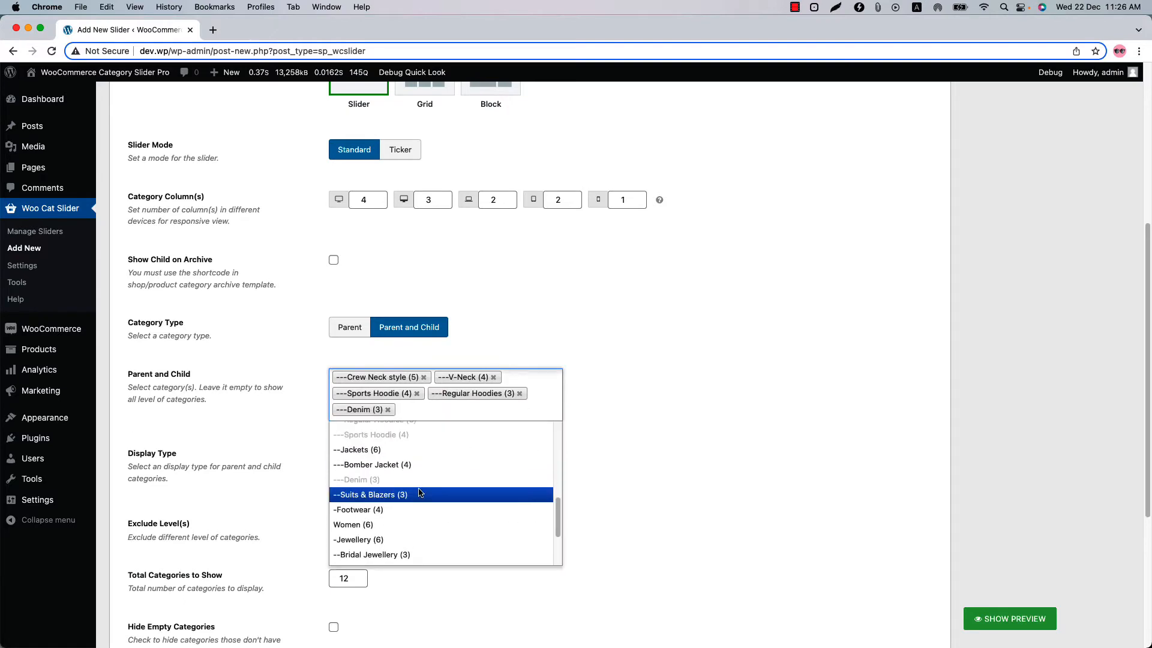
click(421, 466)
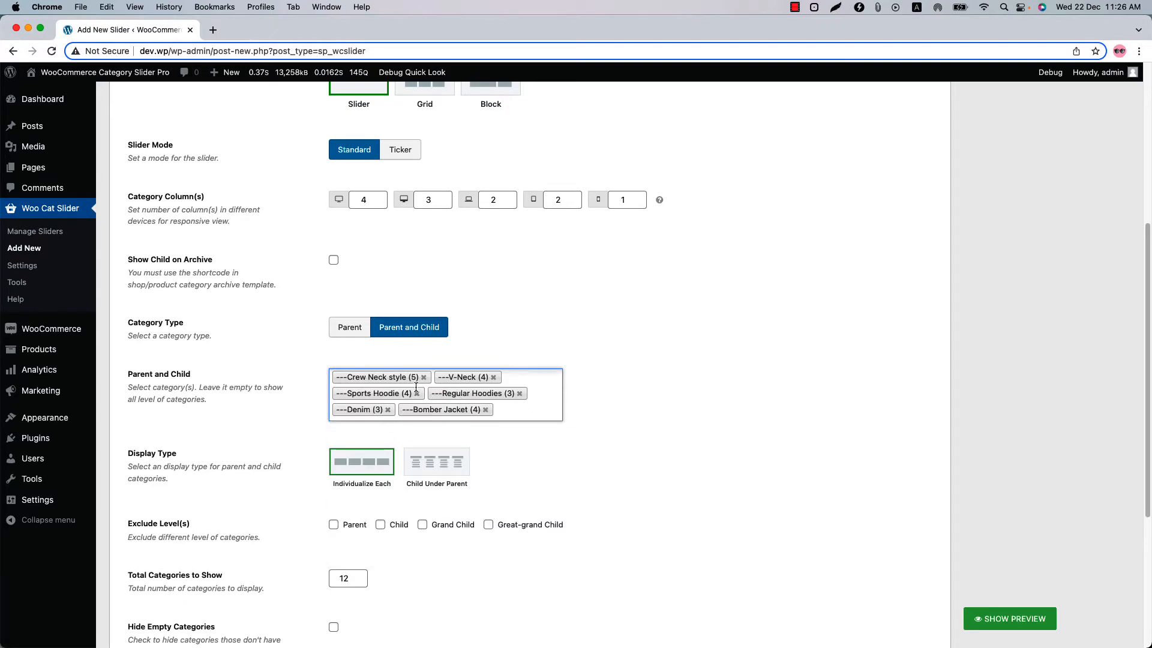
Show the live preview of the slider and advance through its category slides
click(1000, 618)
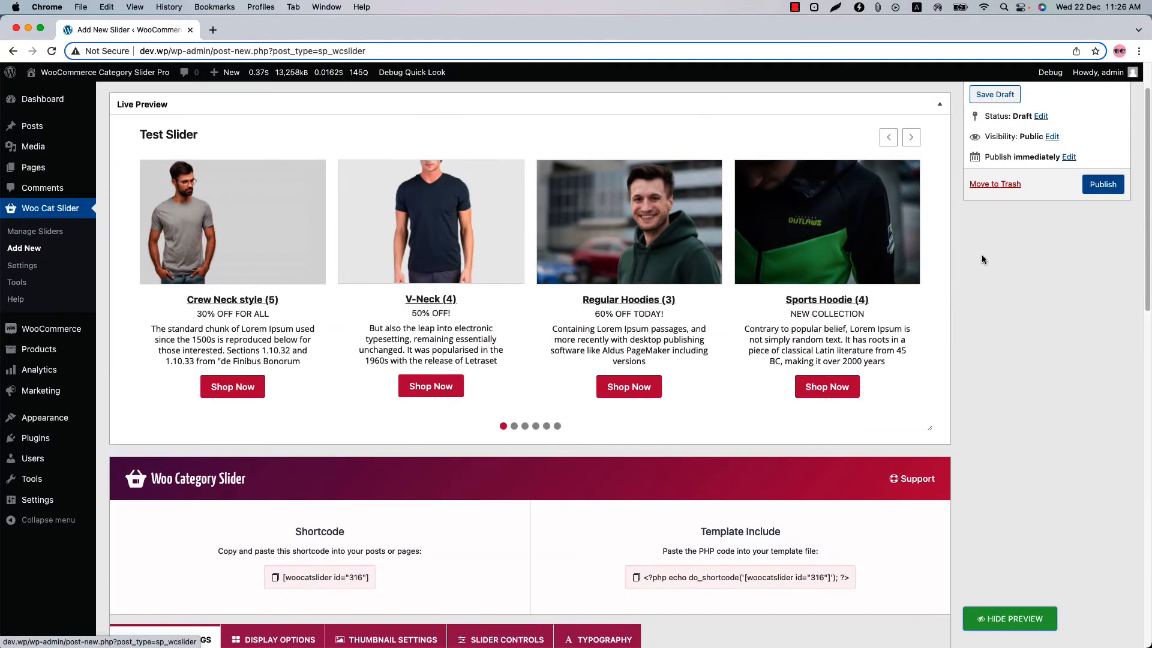
click(912, 140)
click(913, 141)
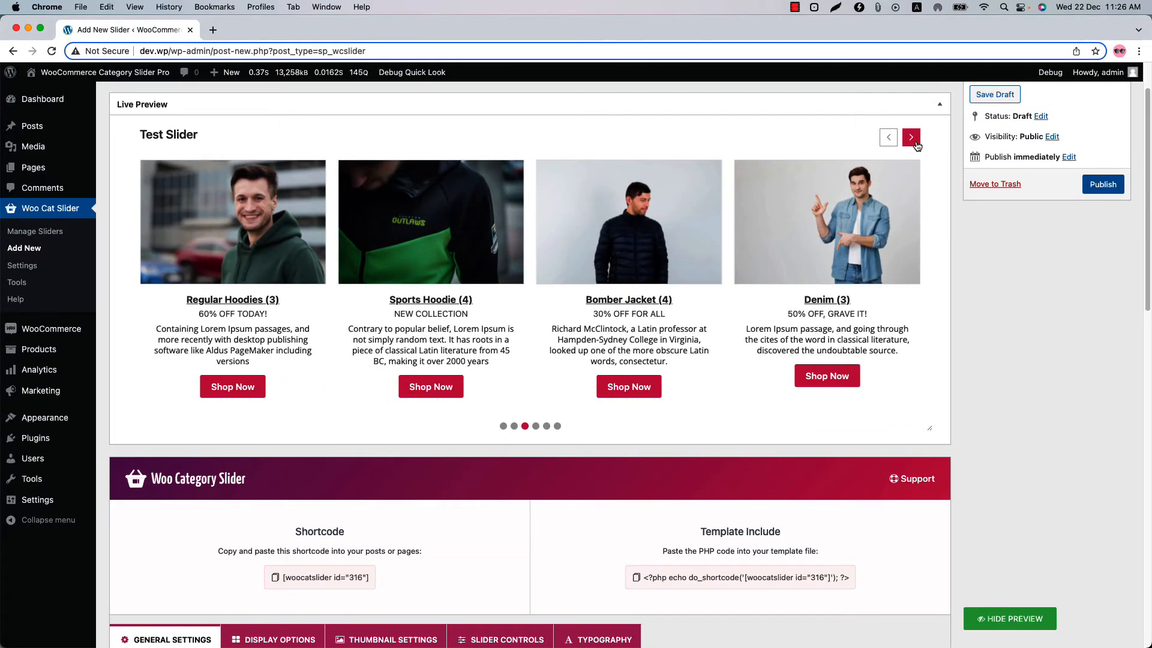
click(912, 138)
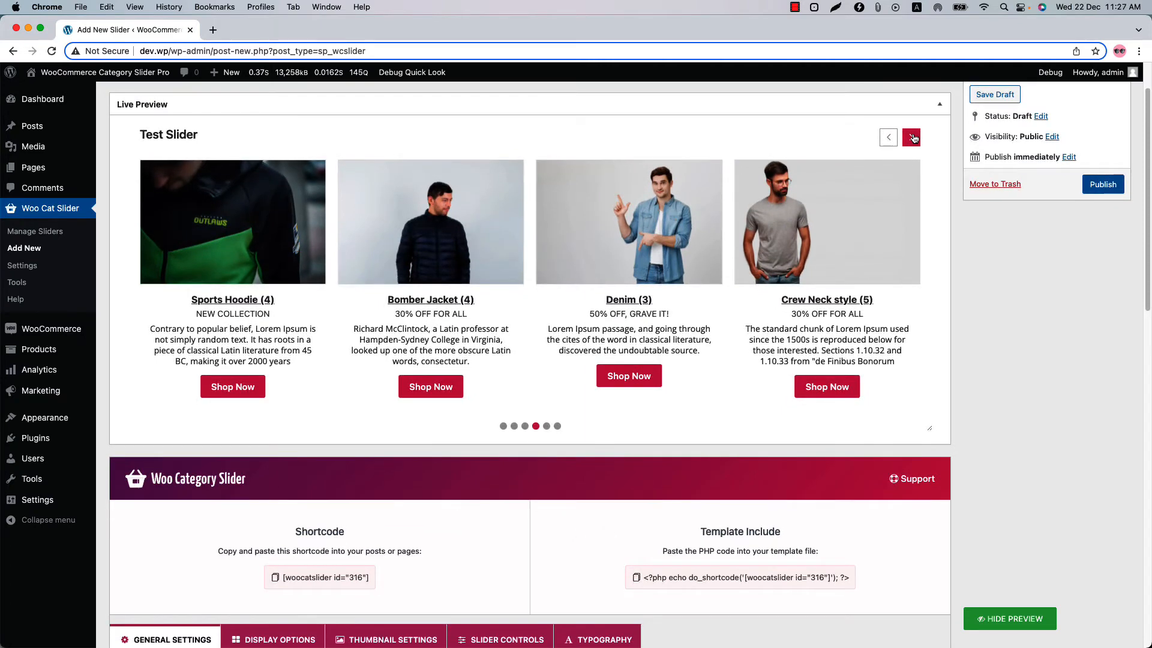
Remove all six selected categories from the Parent and Child selection
scroll(477, 504, down, 10)
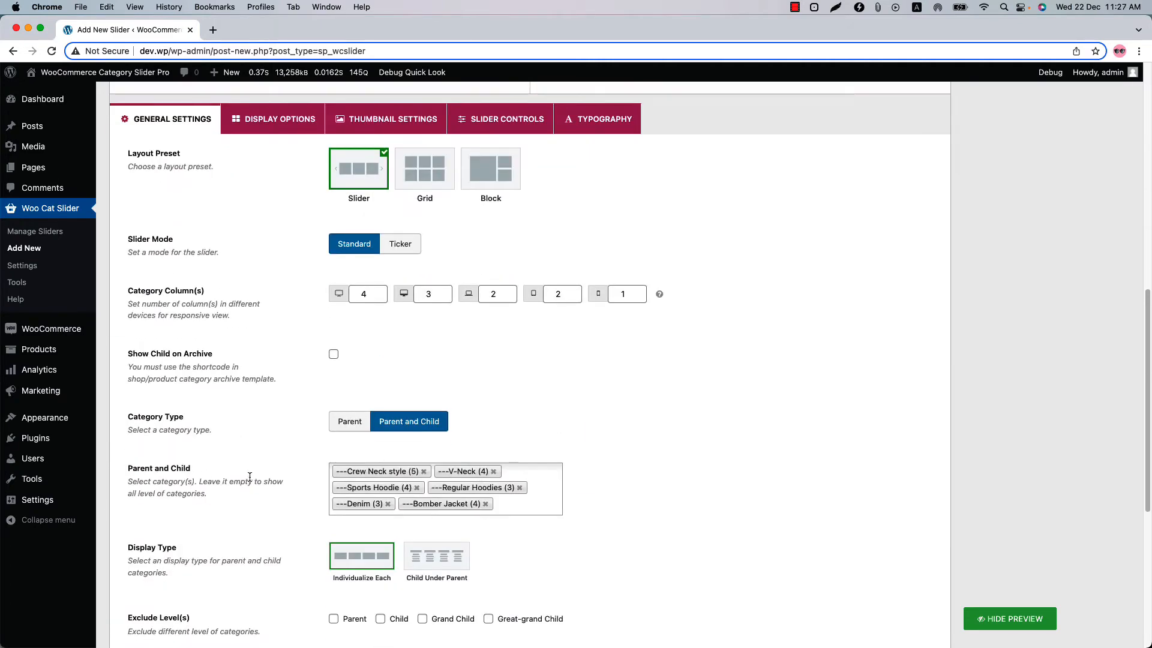
click(423, 471)
click(392, 471)
click(417, 470)
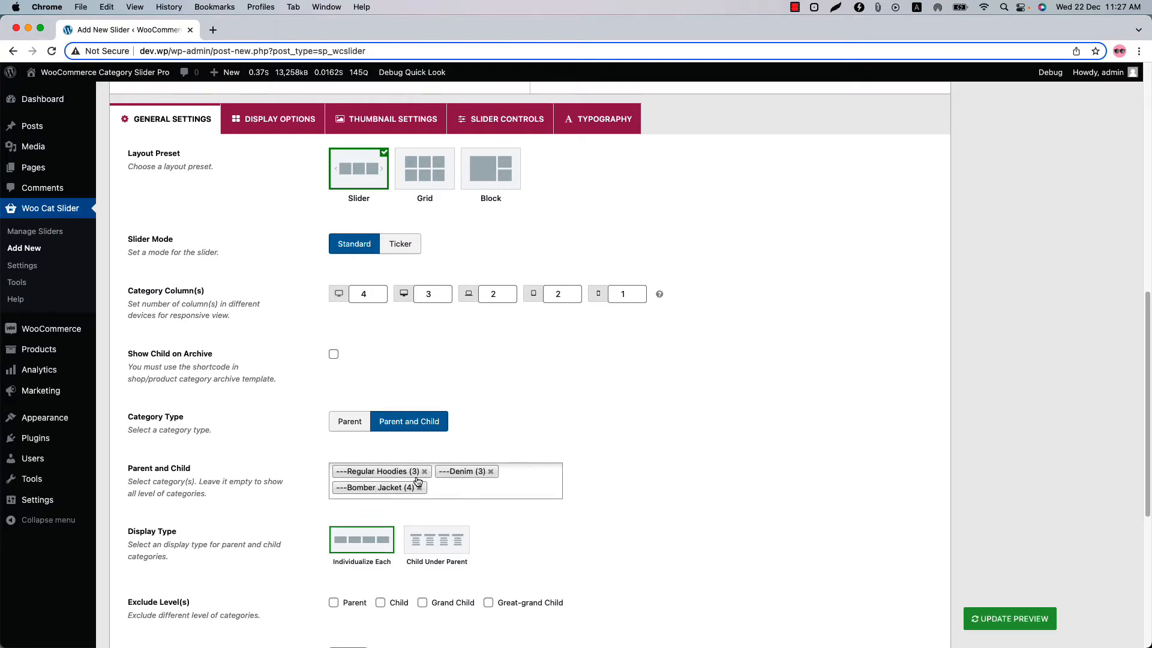
click(425, 471)
click(485, 471)
click(388, 471)
Exclude the Parent, Child and Grand Child category levels and check the slides in the updated live preview
scroll(445, 497, down, 2)
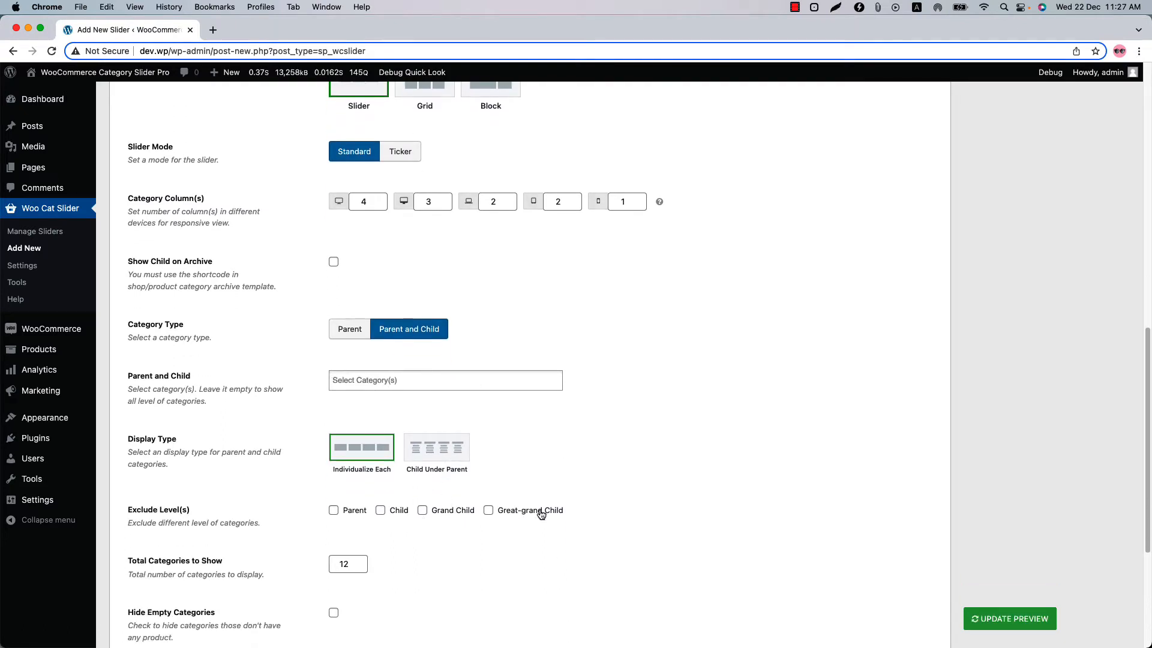
click(423, 510)
click(380, 510)
click(334, 510)
click(966, 621)
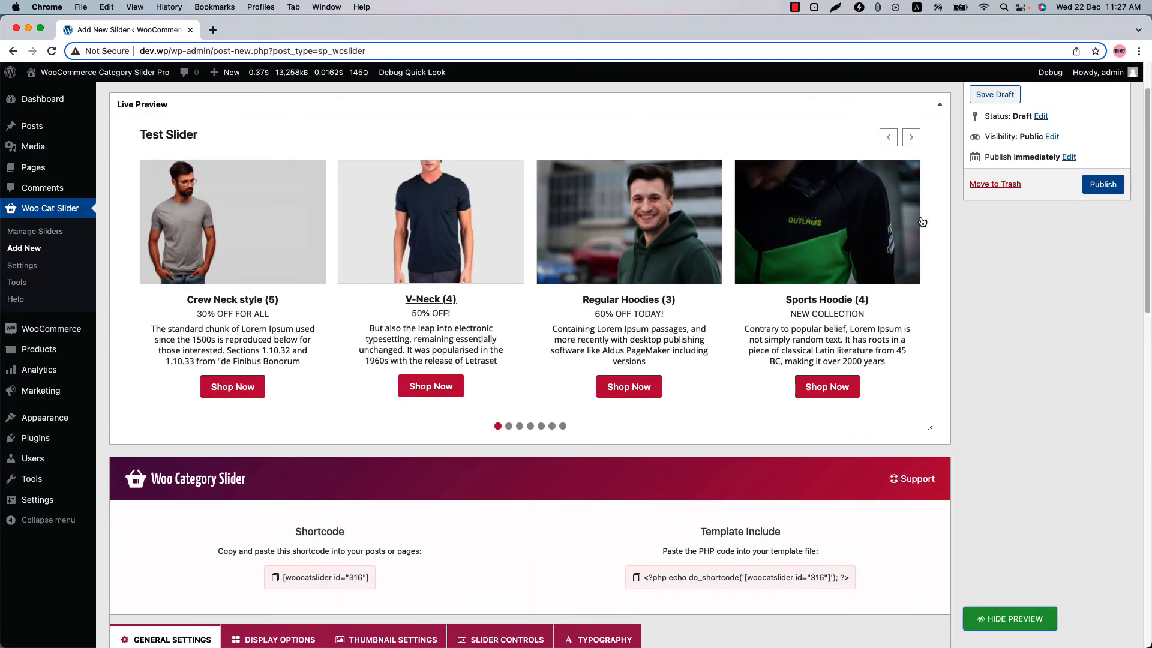
click(910, 137)
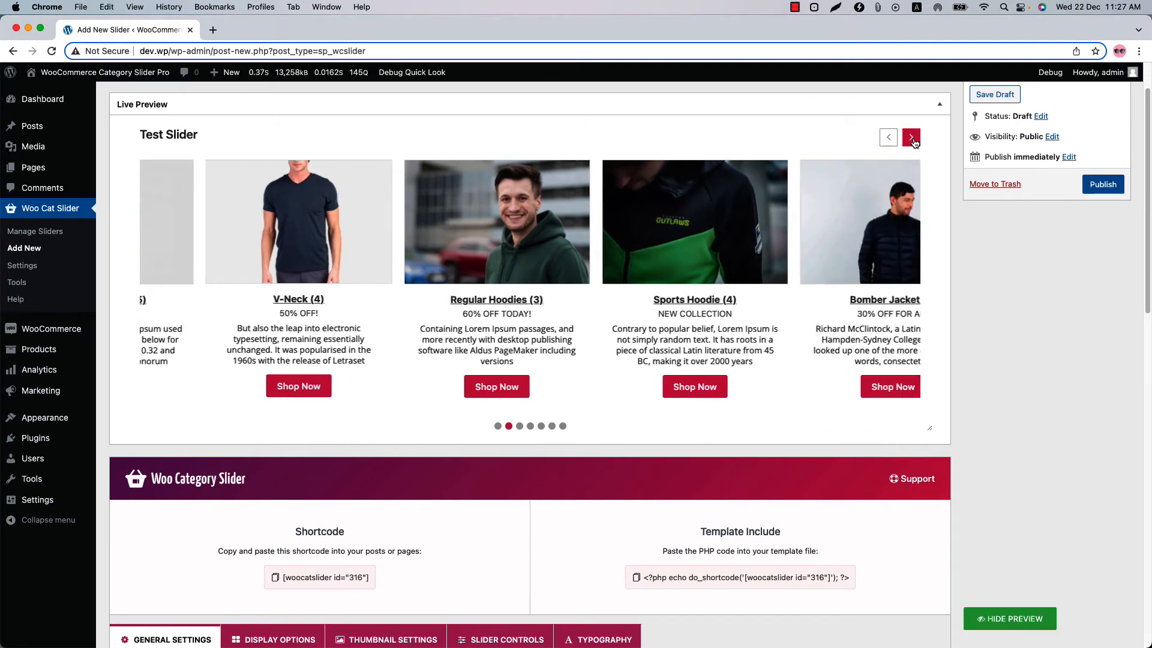
Enable the card style in the display options and check the slides in the updated live preview
scroll(472, 526, down, 6)
scroll(471, 525, down, 2)
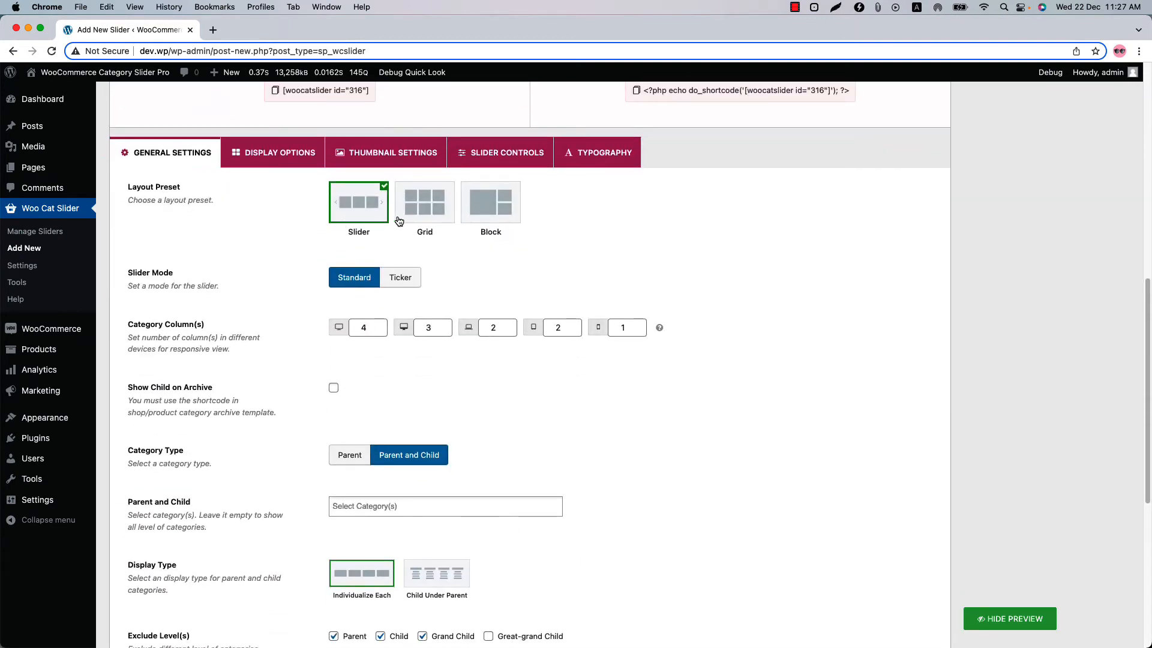
click(283, 154)
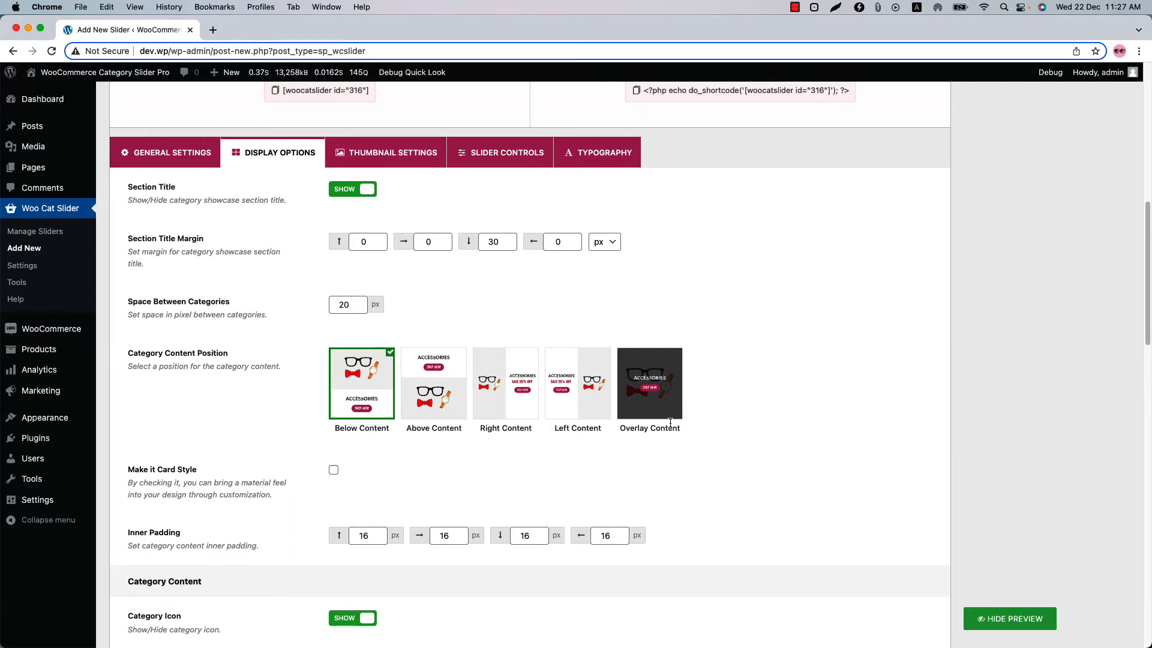
click(334, 471)
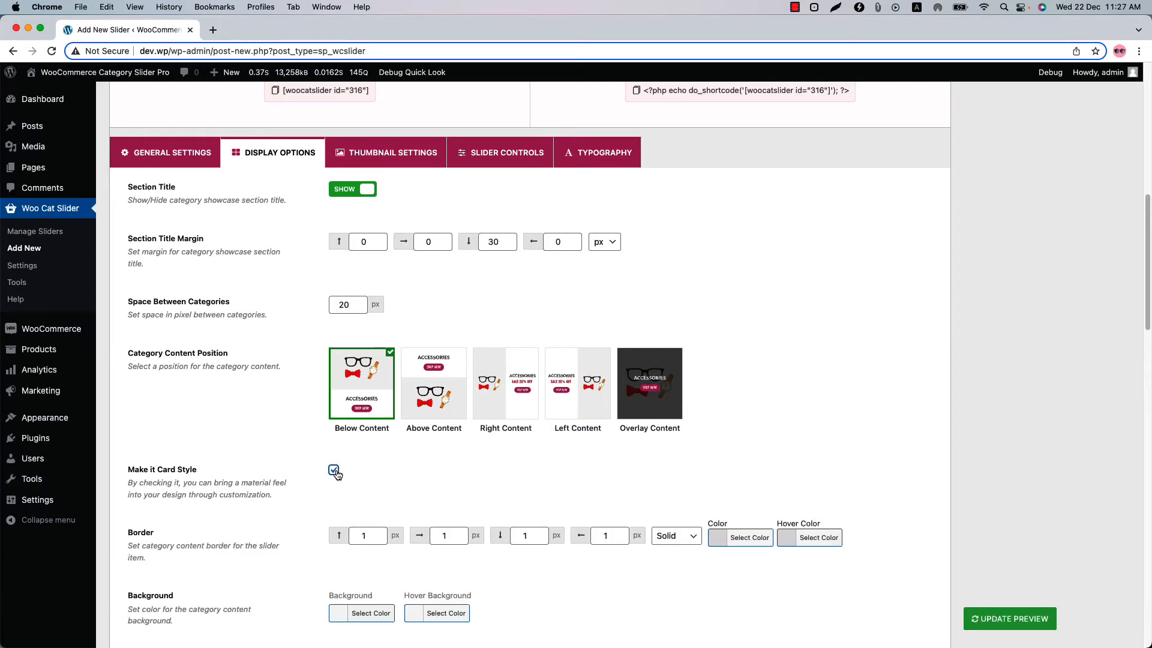
click(1003, 617)
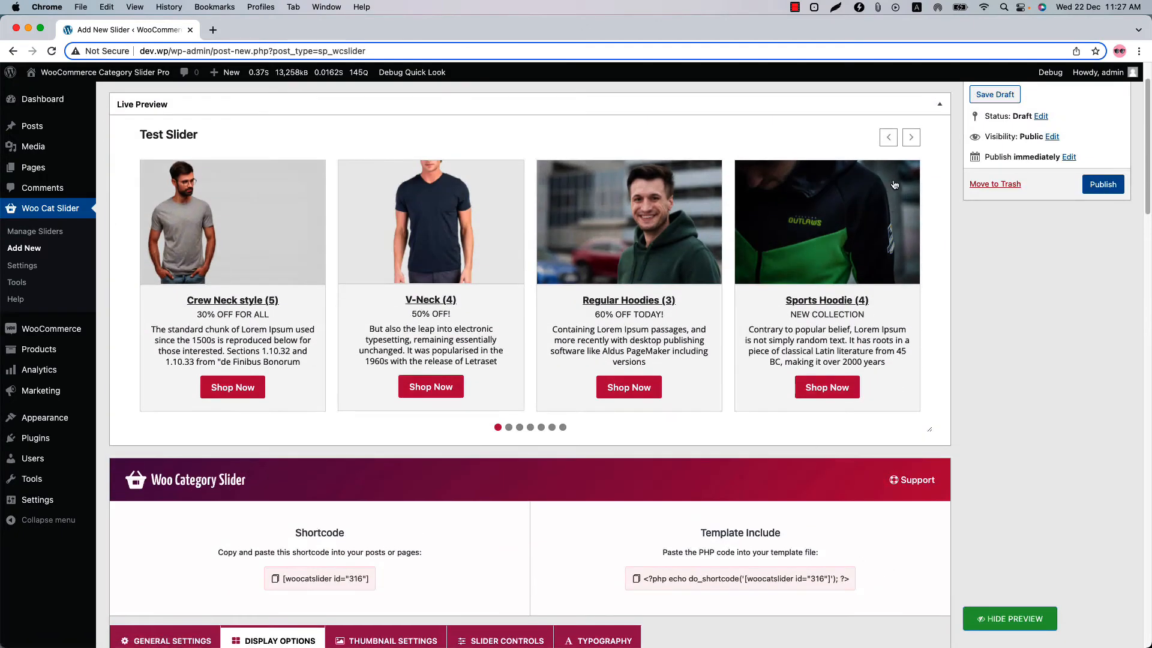
click(909, 145)
click(911, 140)
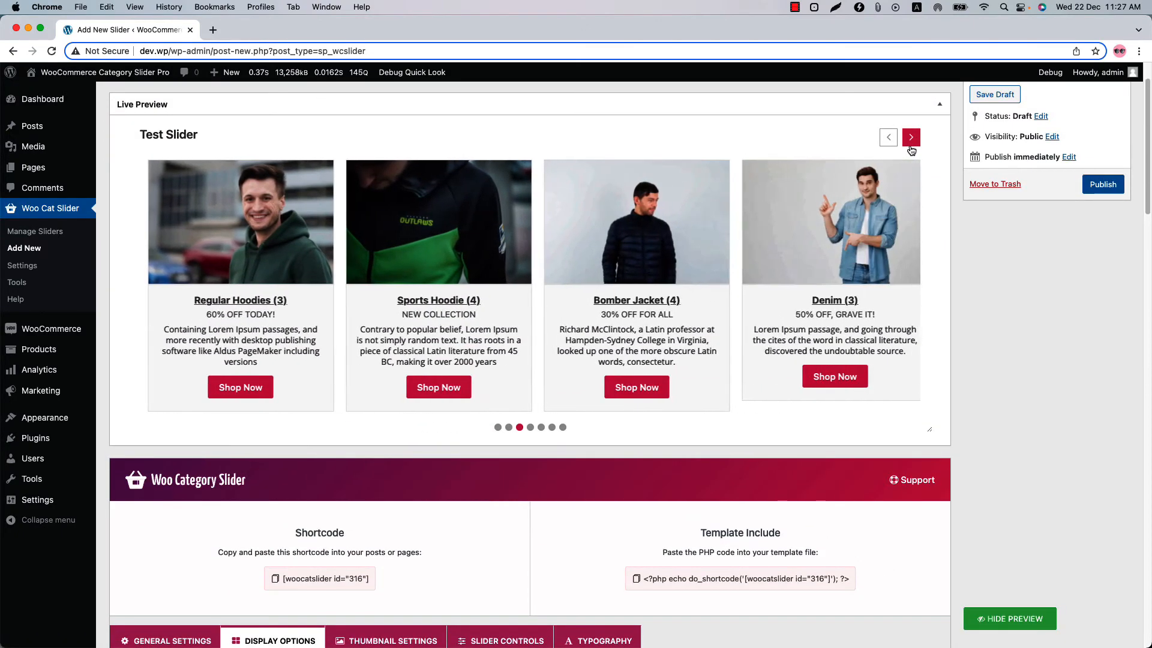
Hide the product count, description and custom text in the category content
scroll(455, 528, down, 15)
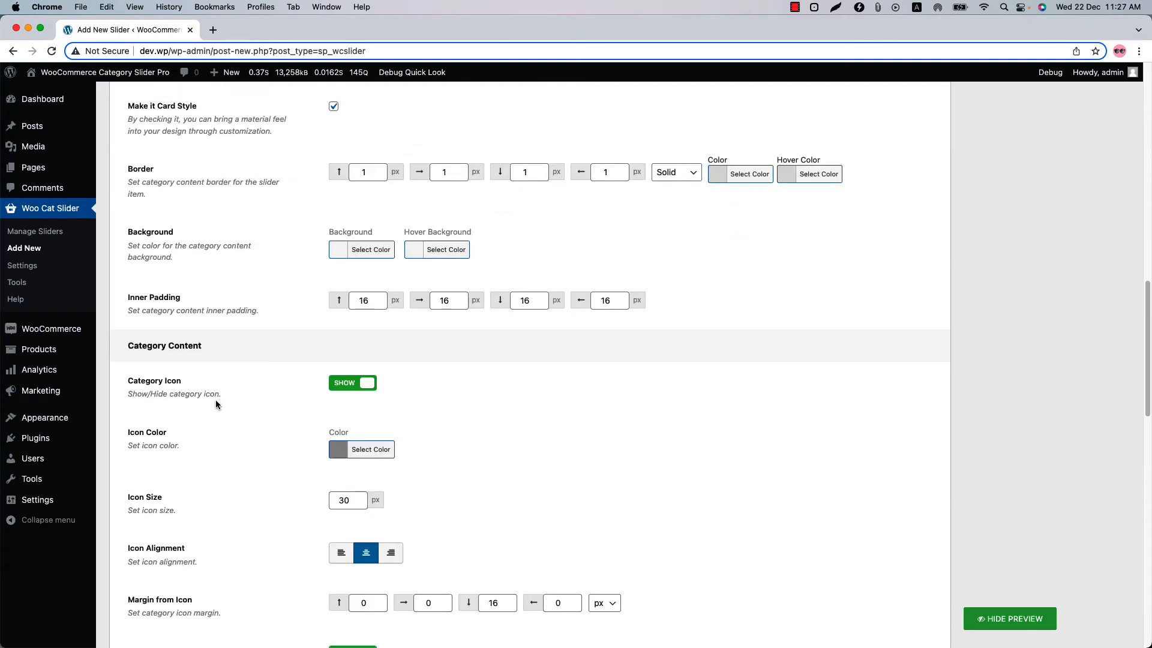
scroll(289, 433, down, 8)
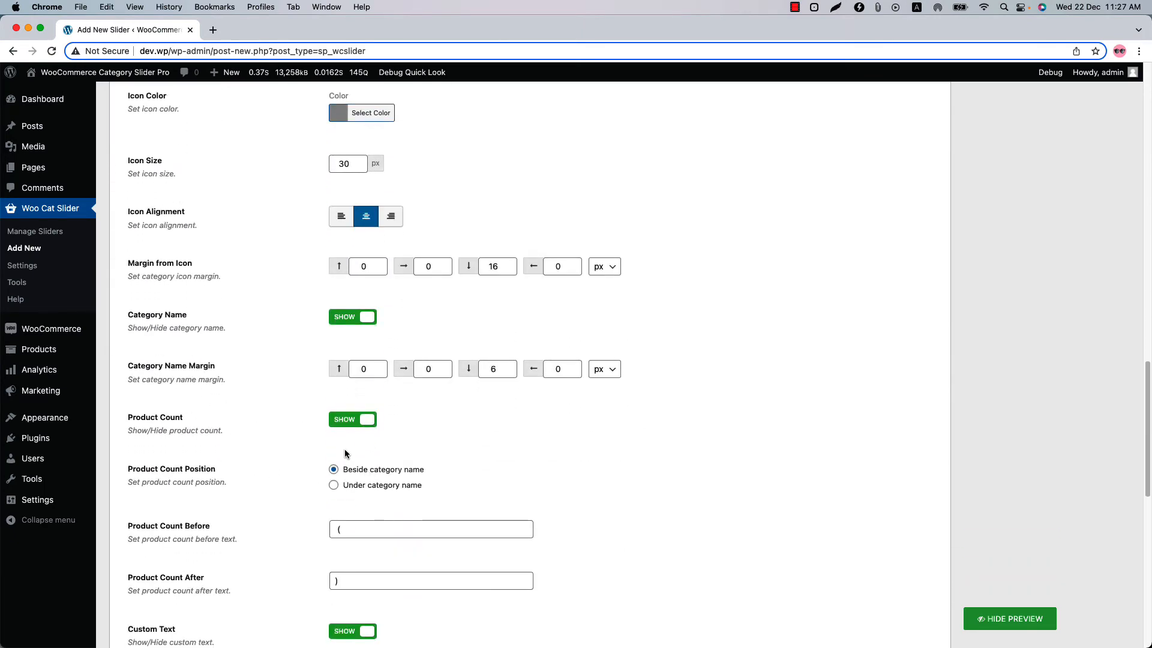
click(338, 423)
scroll(330, 443, down, 5)
click(355, 355)
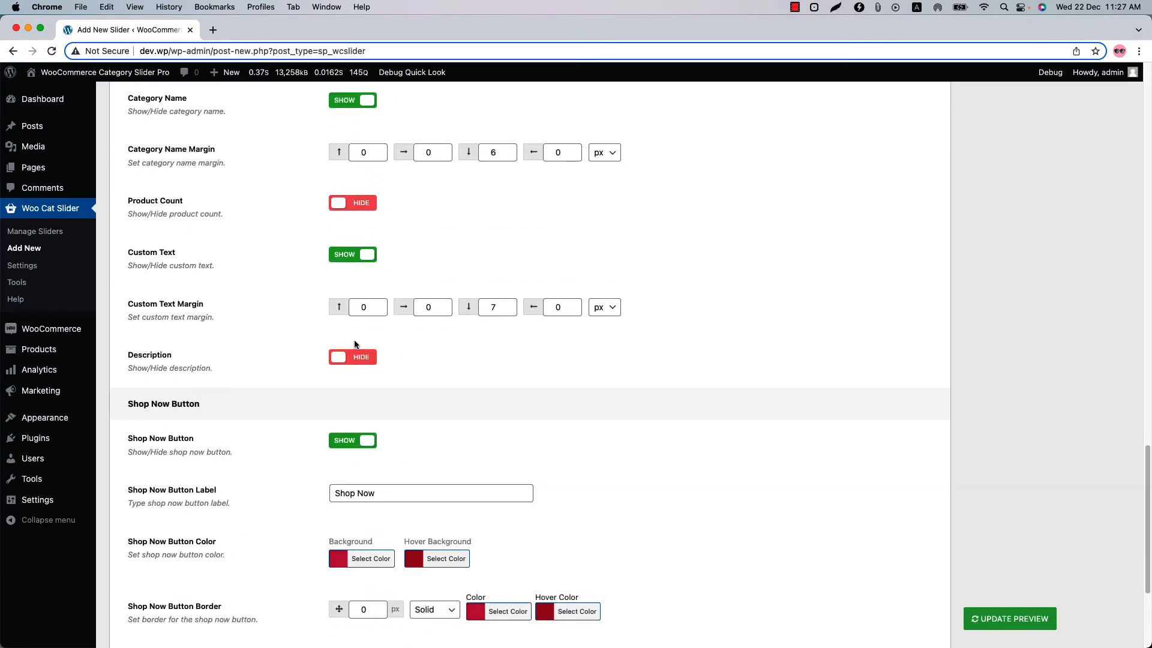
click(360, 255)
scroll(366, 493, down, 5)
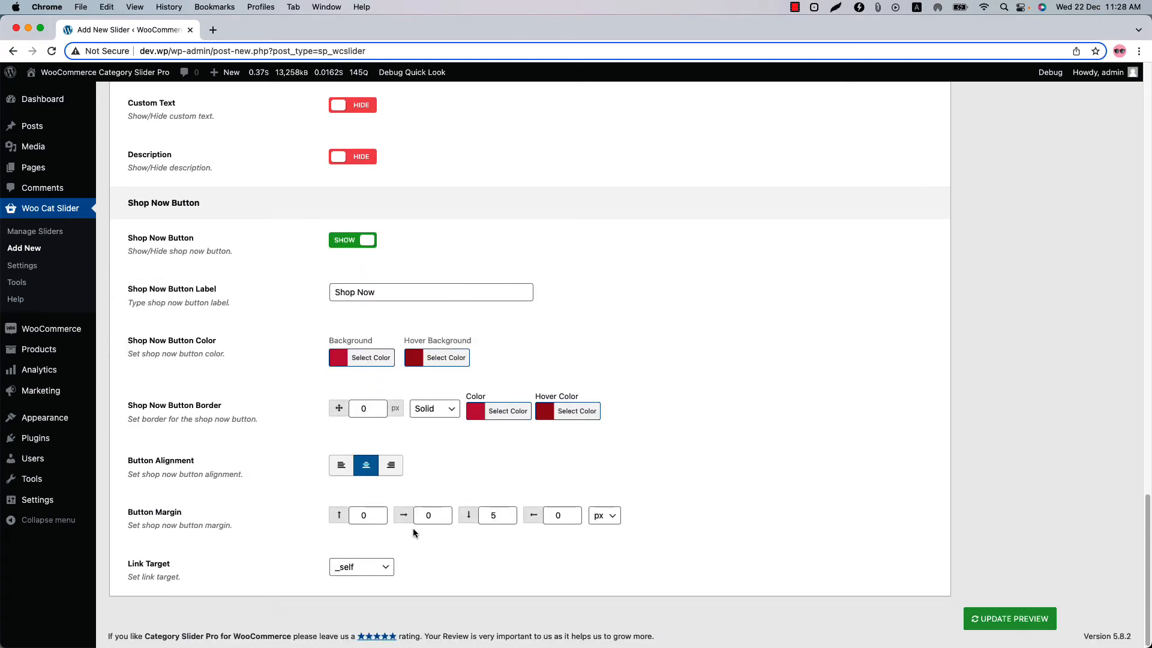
Examine the thumbnail settings, including the available Zoom and Image Mode options
scroll(413, 532, up, 20)
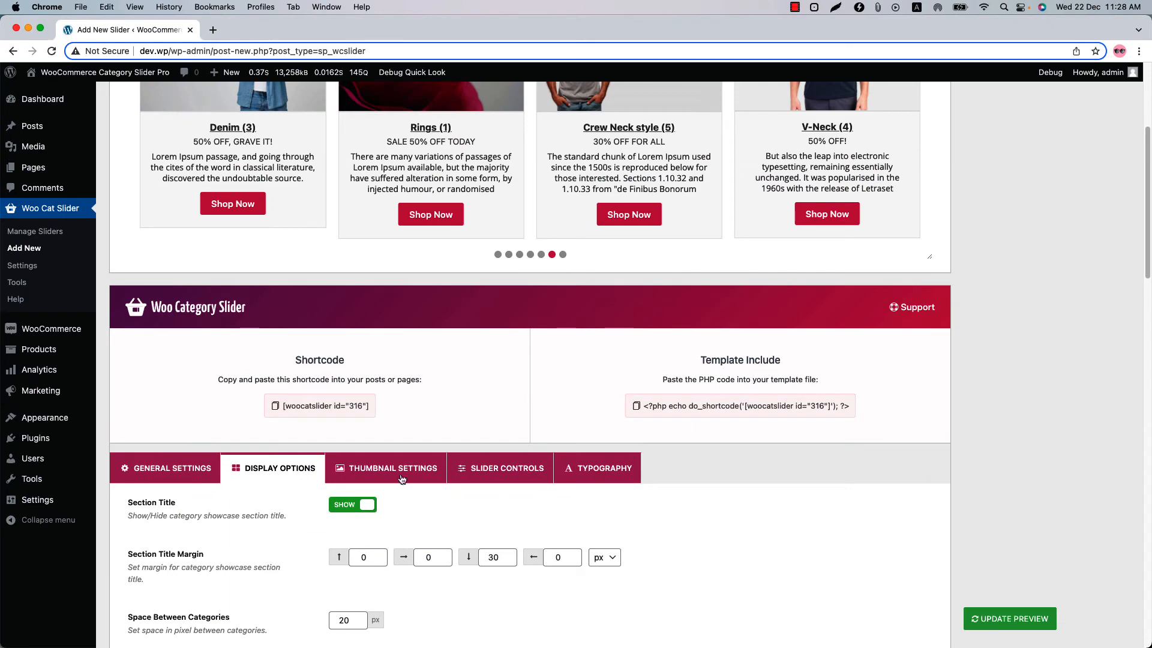
click(402, 478)
scroll(402, 503, down, 8)
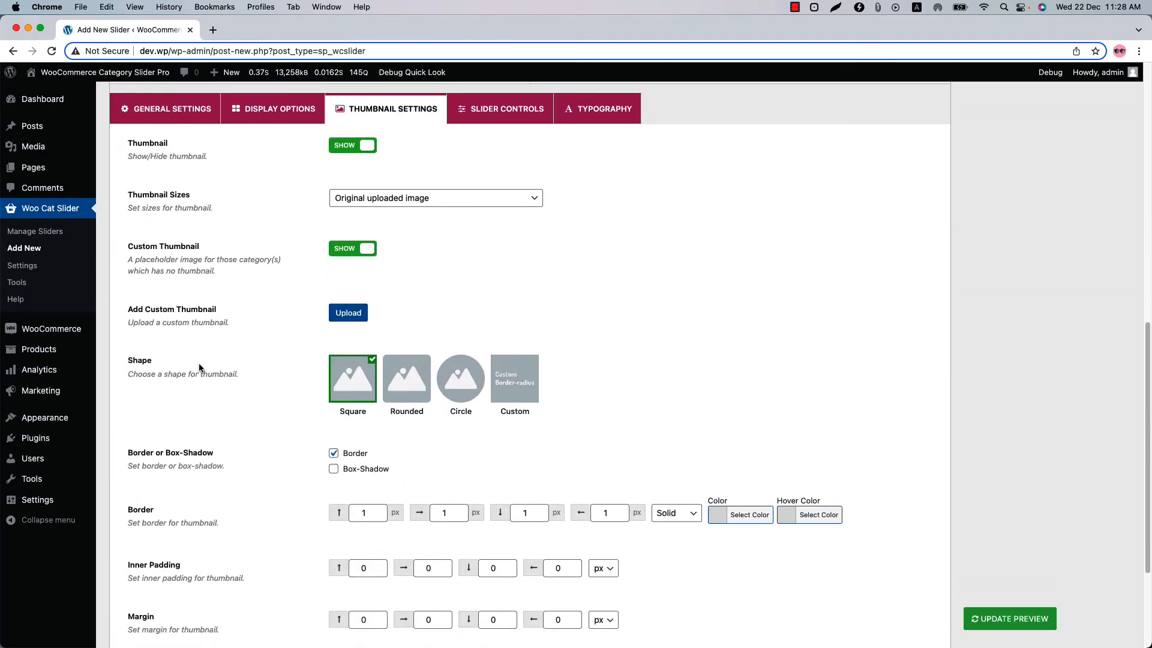
scroll(259, 456, down, 5)
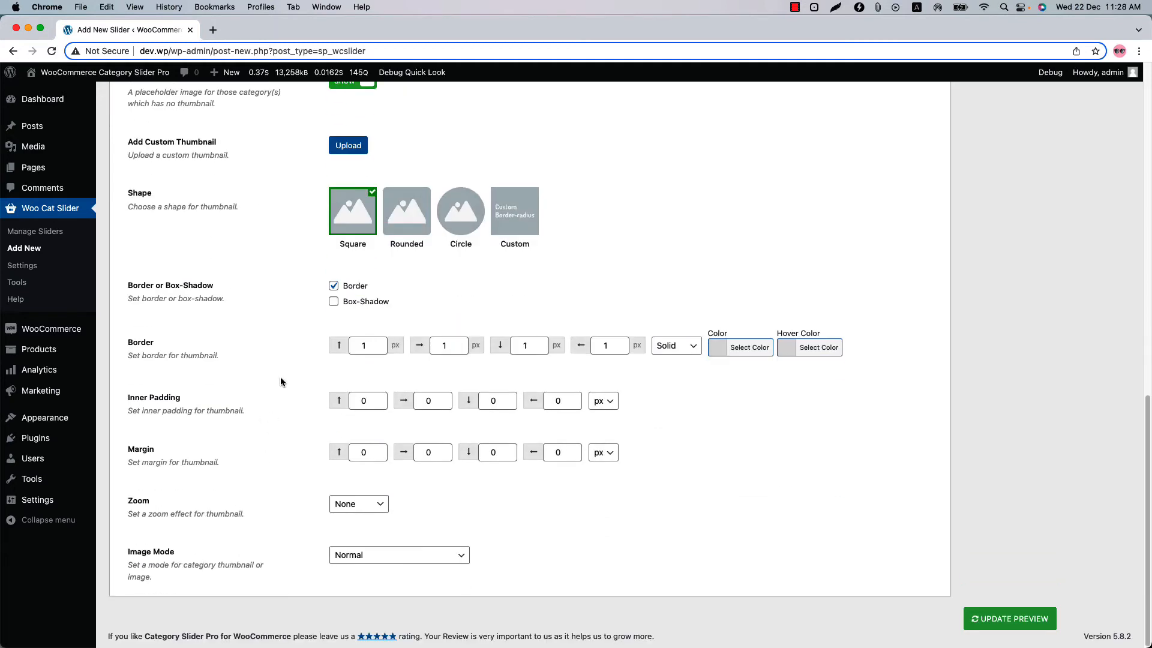
click(373, 505)
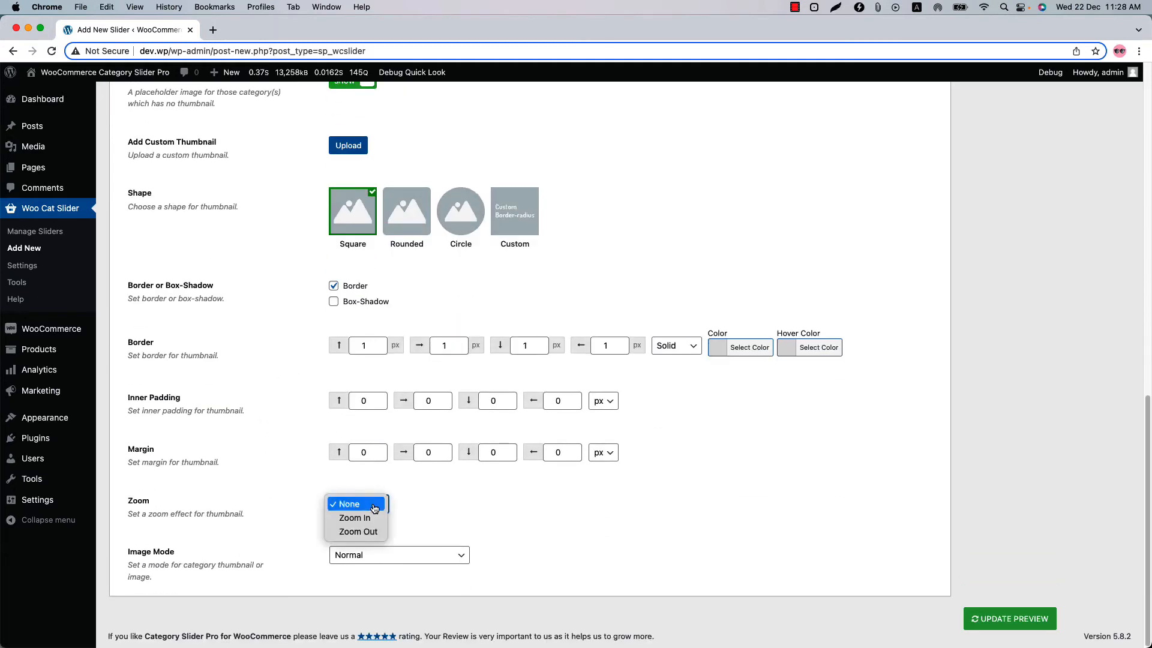
click(423, 553)
click(423, 553)
click(467, 526)
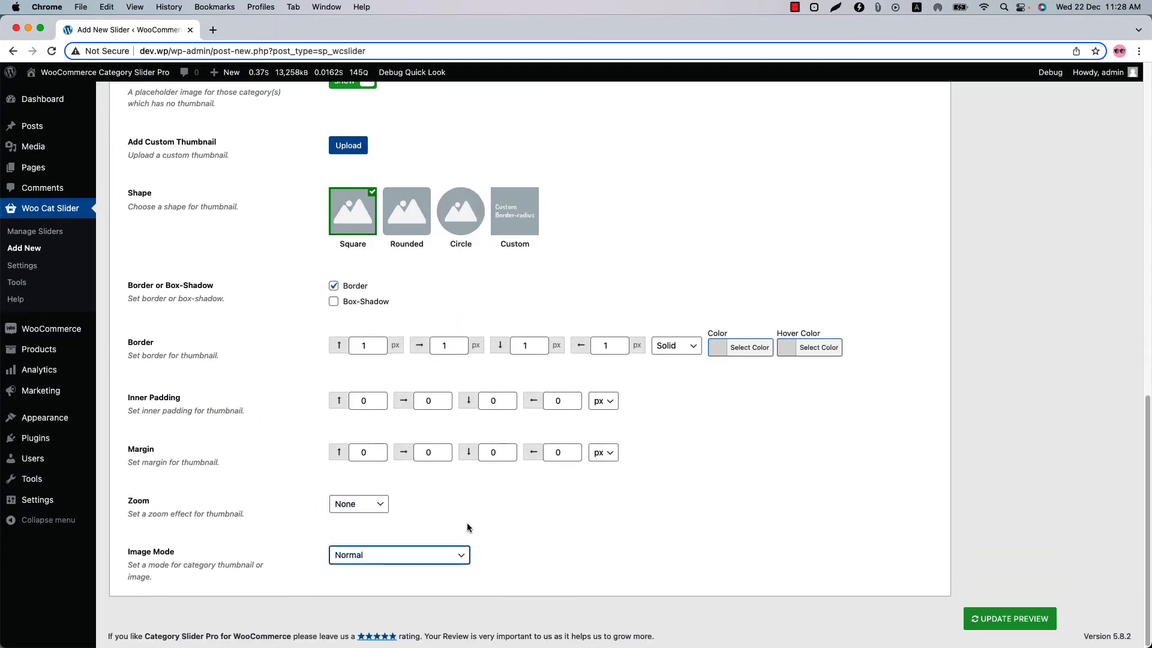
Try the Rounded thumbnail shape in the live preview and return the shape to Square
scroll(293, 342, up, 3)
click(396, 312)
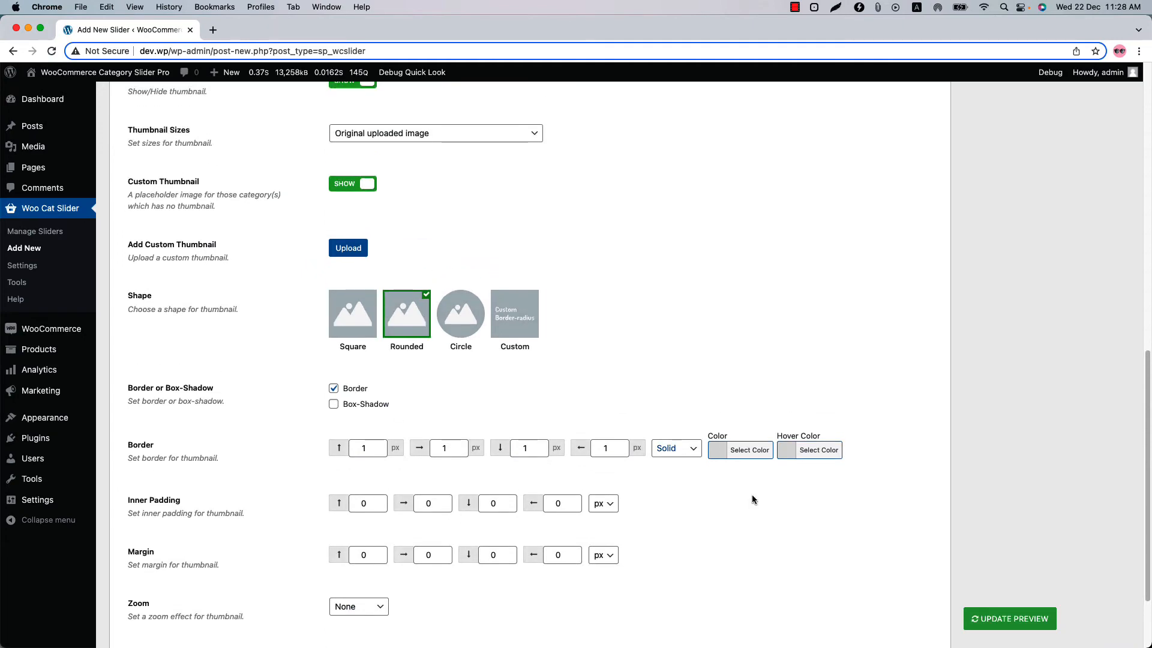
click(1001, 619)
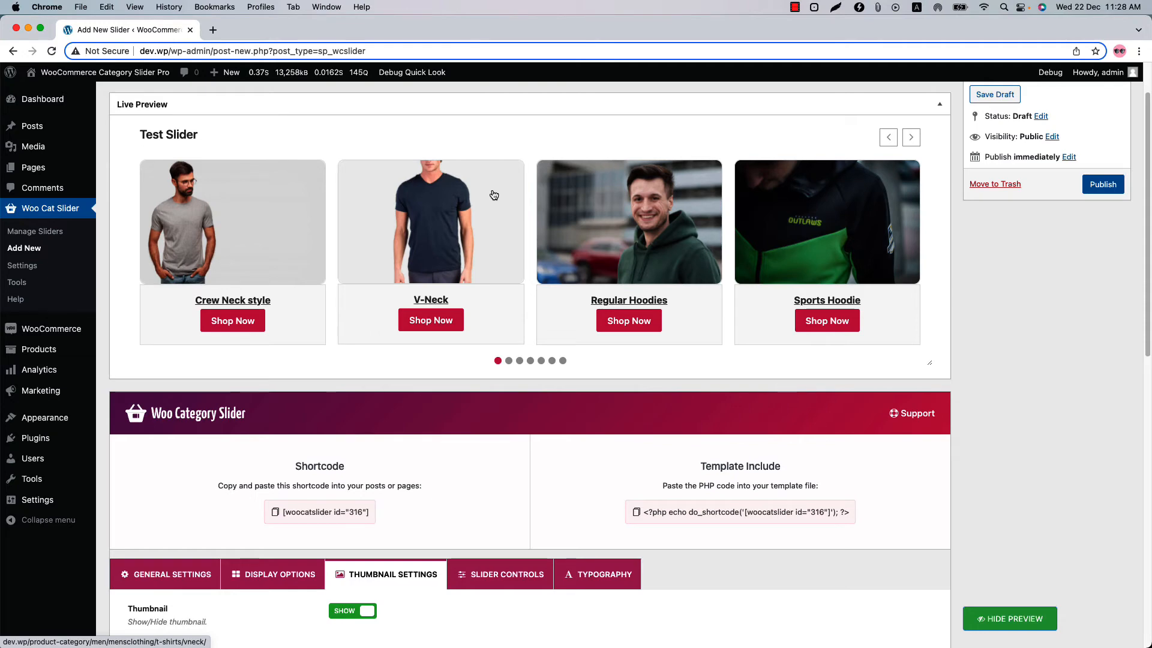
scroll(490, 362, down, 6)
click(351, 474)
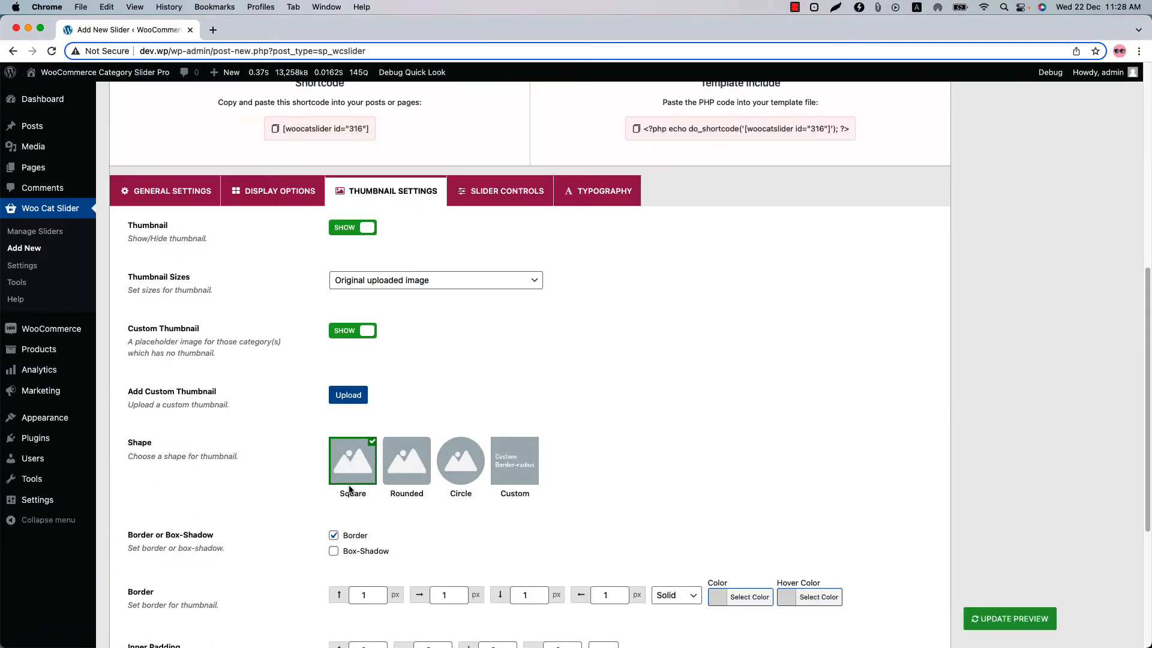
Examine the slider controls, including the autoplay, navigation and pagination options
click(479, 191)
scroll(288, 292, down, 5)
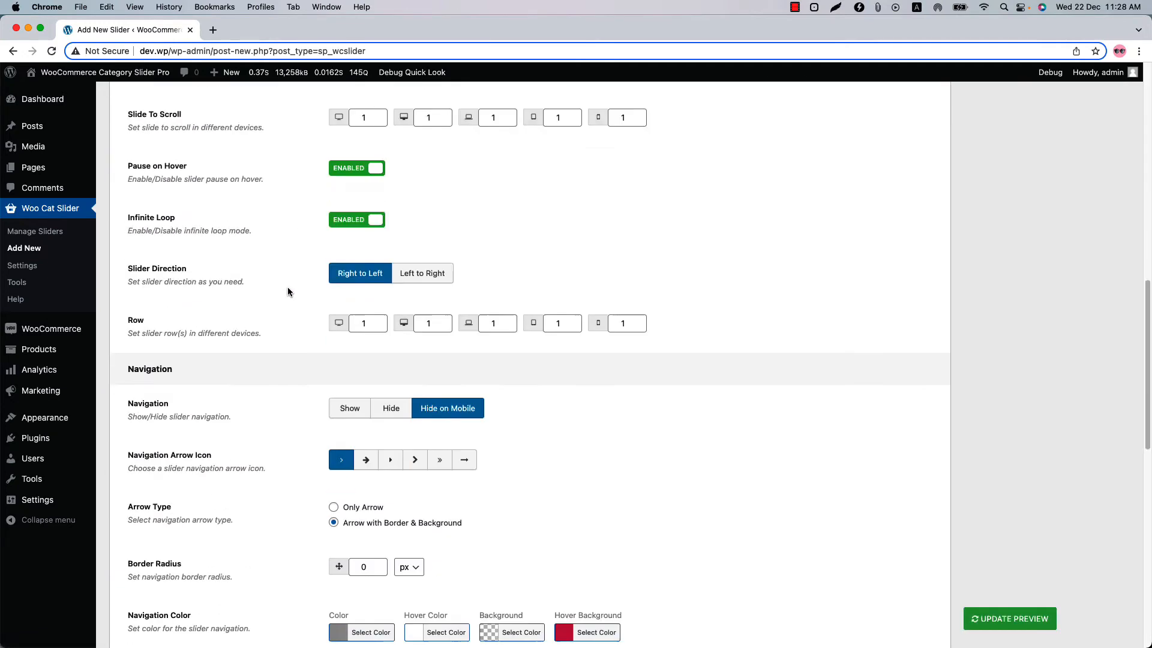
scroll(308, 337, down, 4)
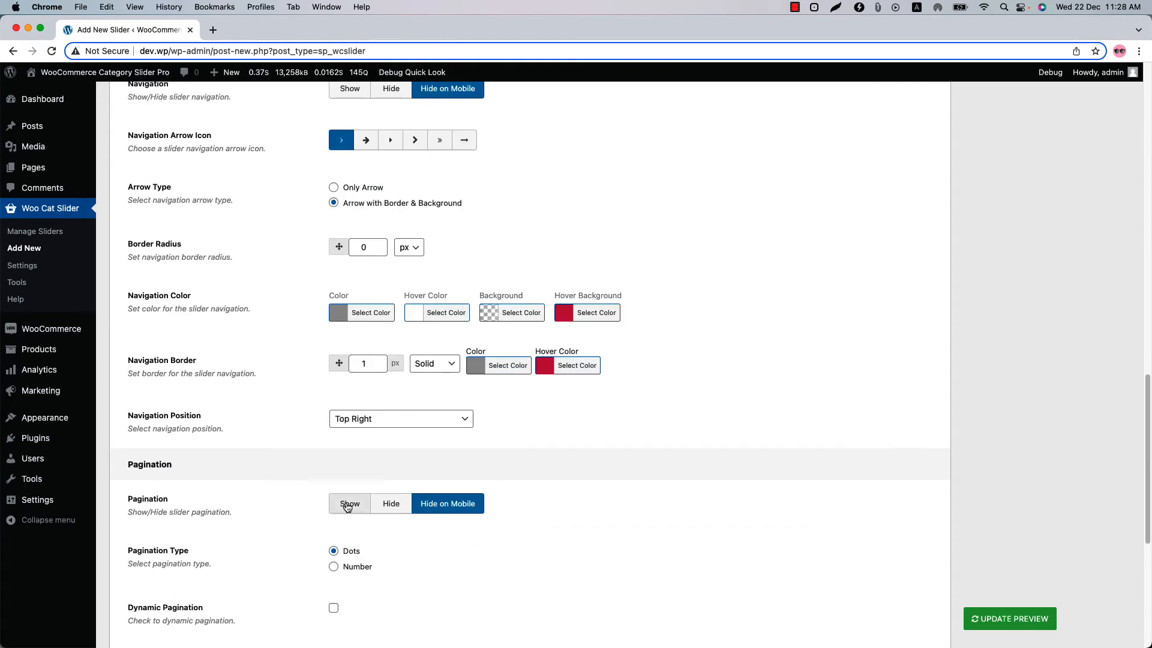
scroll(345, 506, up, 6)
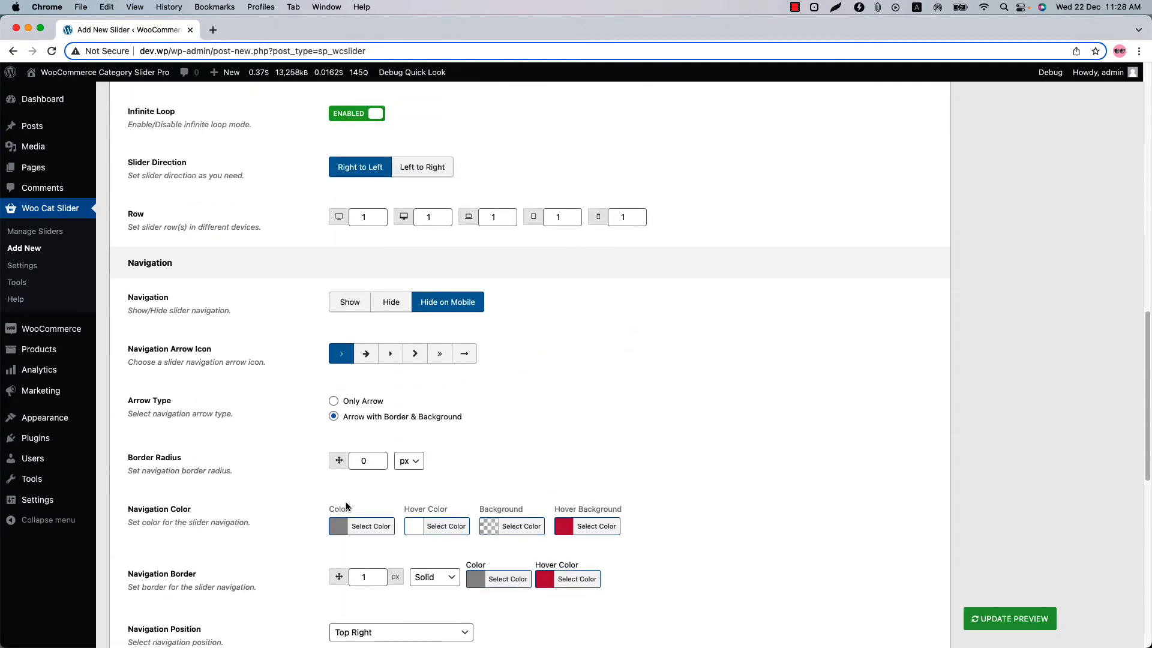
scroll(345, 501, up, 8)
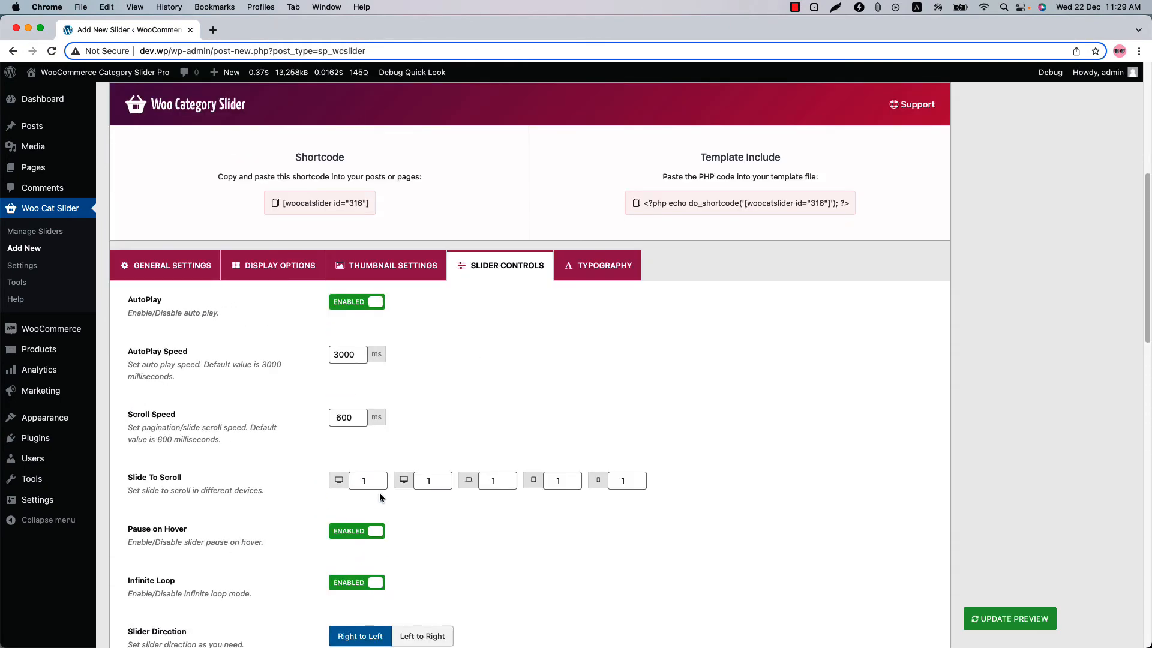
Turn on the category name font loading, set its font family to Oswald and check the slides in the updated live preview
click(591, 270)
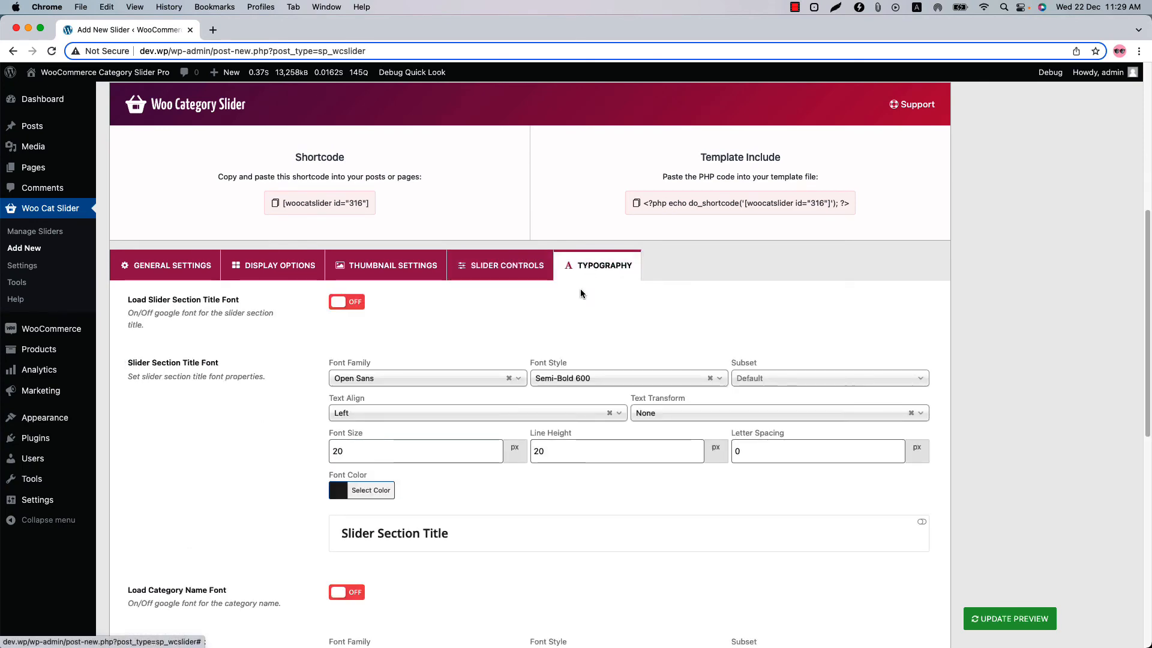
scroll(527, 444, down, 10)
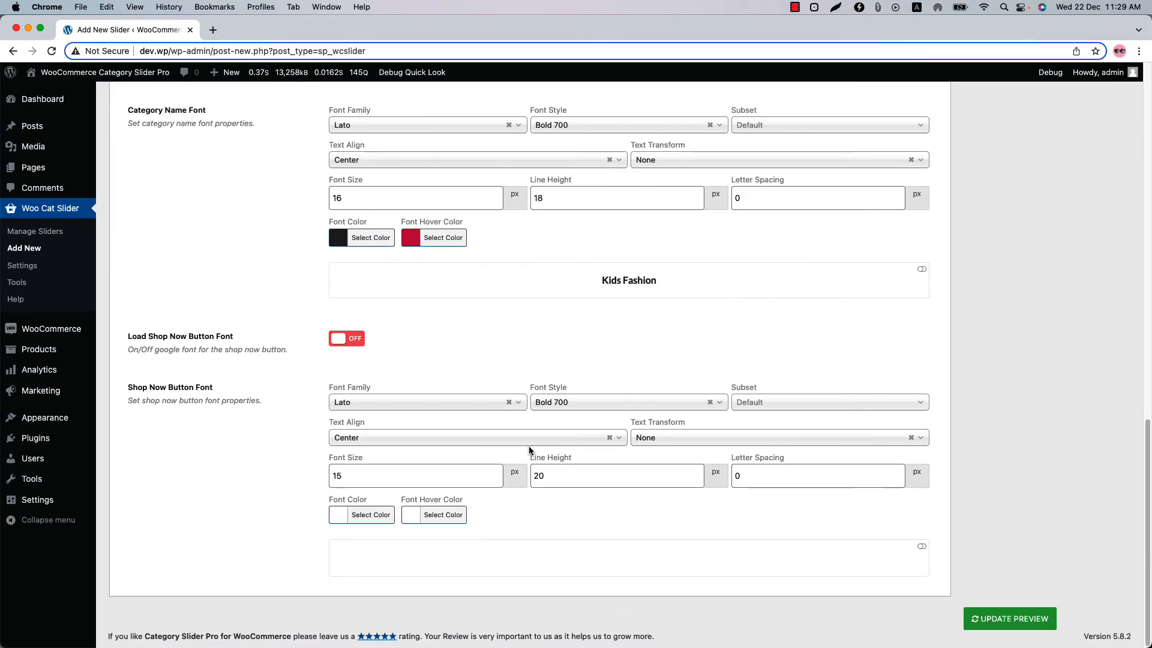
scroll(529, 449, up, 2)
scroll(529, 450, up, 1)
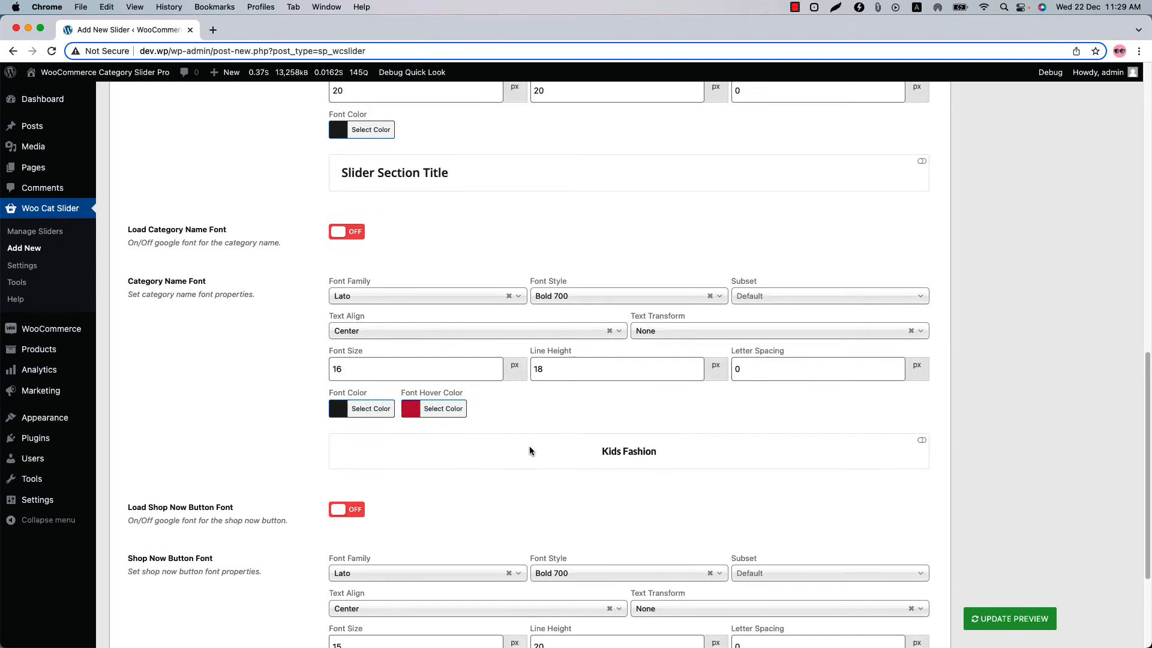
click(350, 235)
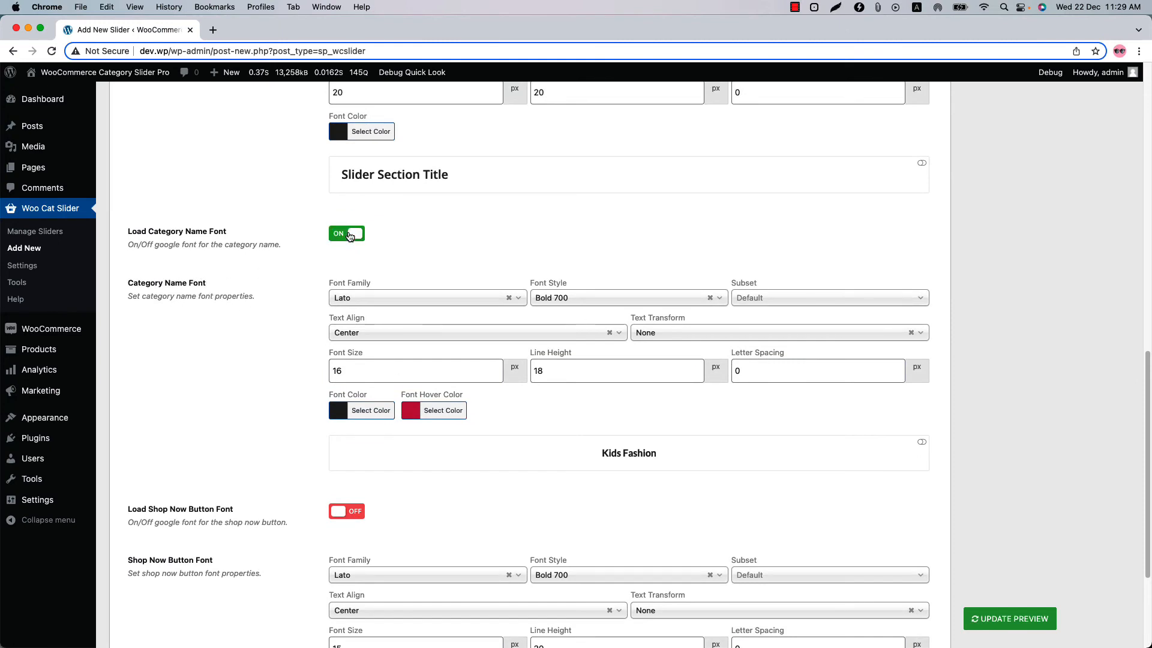
click(368, 300)
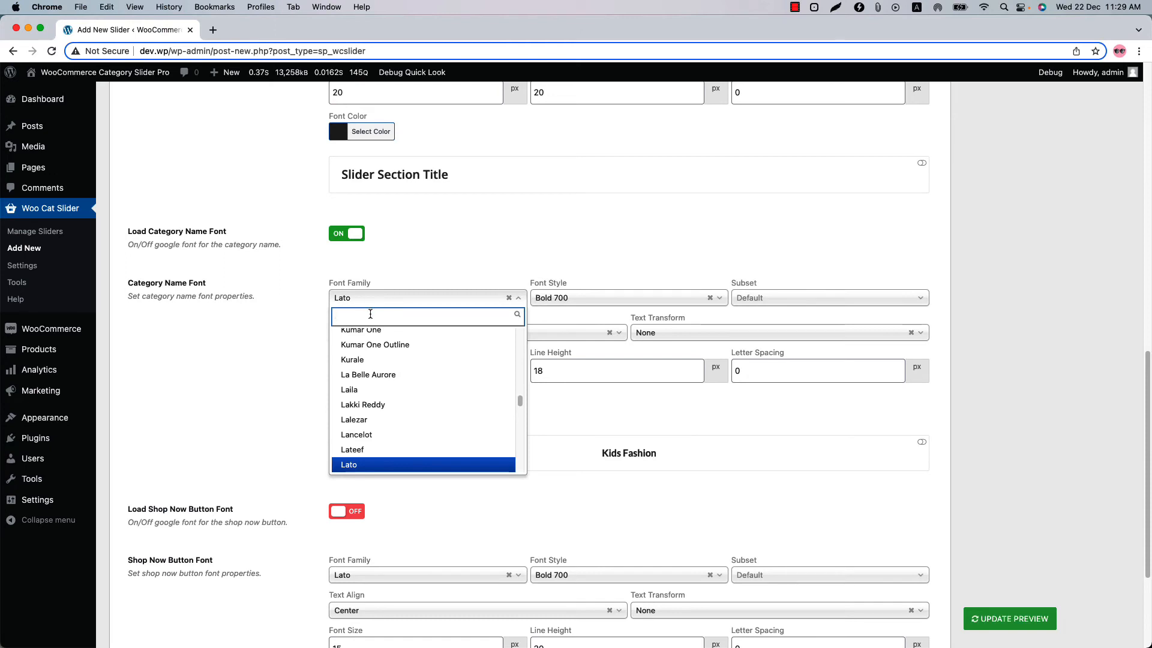
text(Oswa)
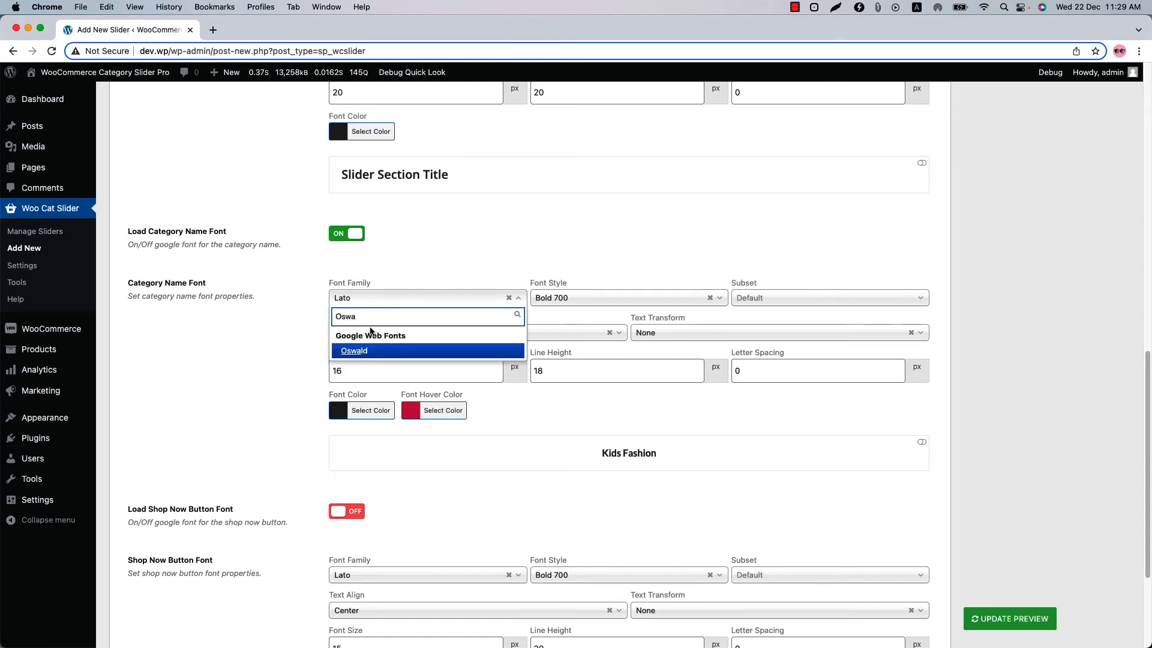
click(360, 350)
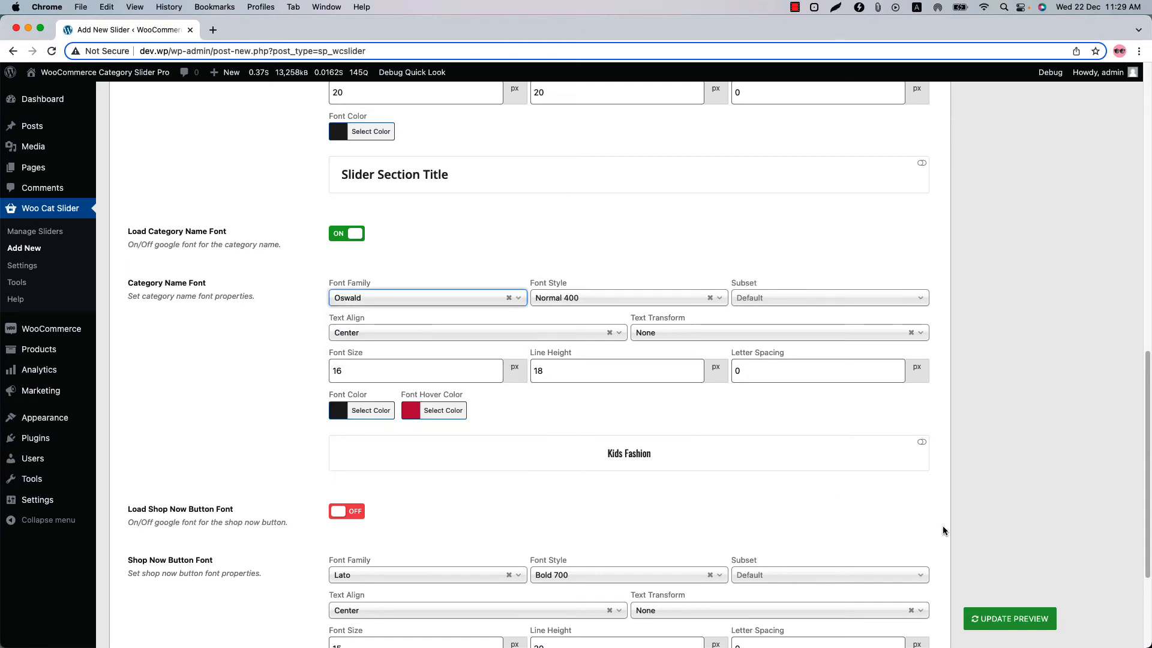
click(996, 620)
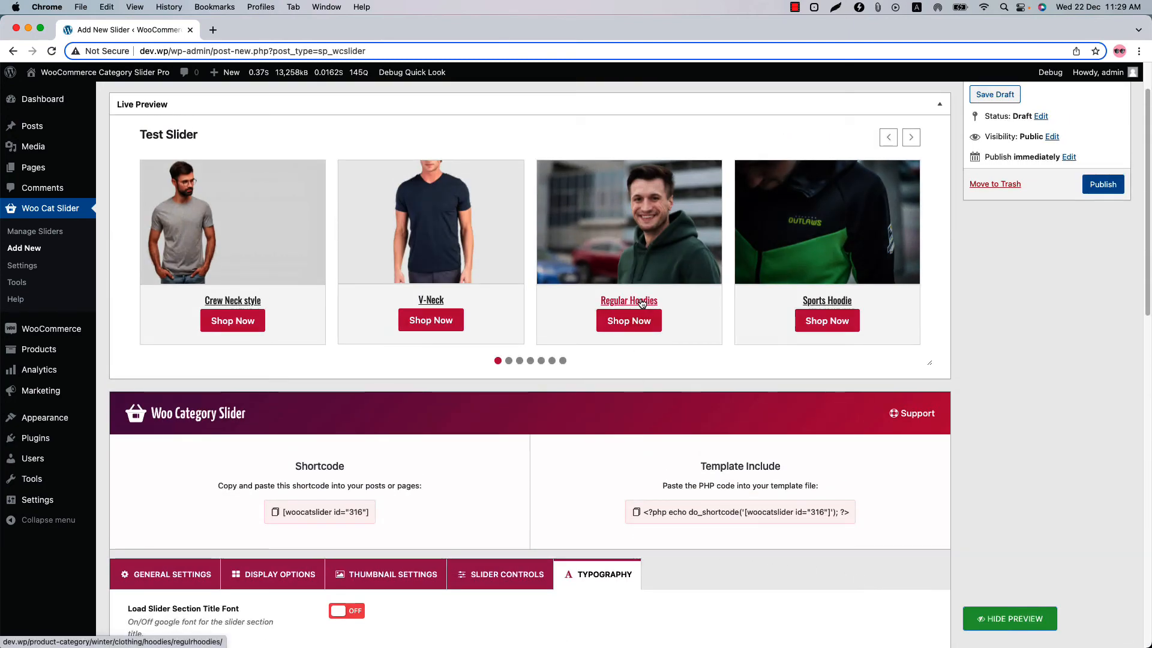
Publish the slider and copy its shortcode
click(1101, 184)
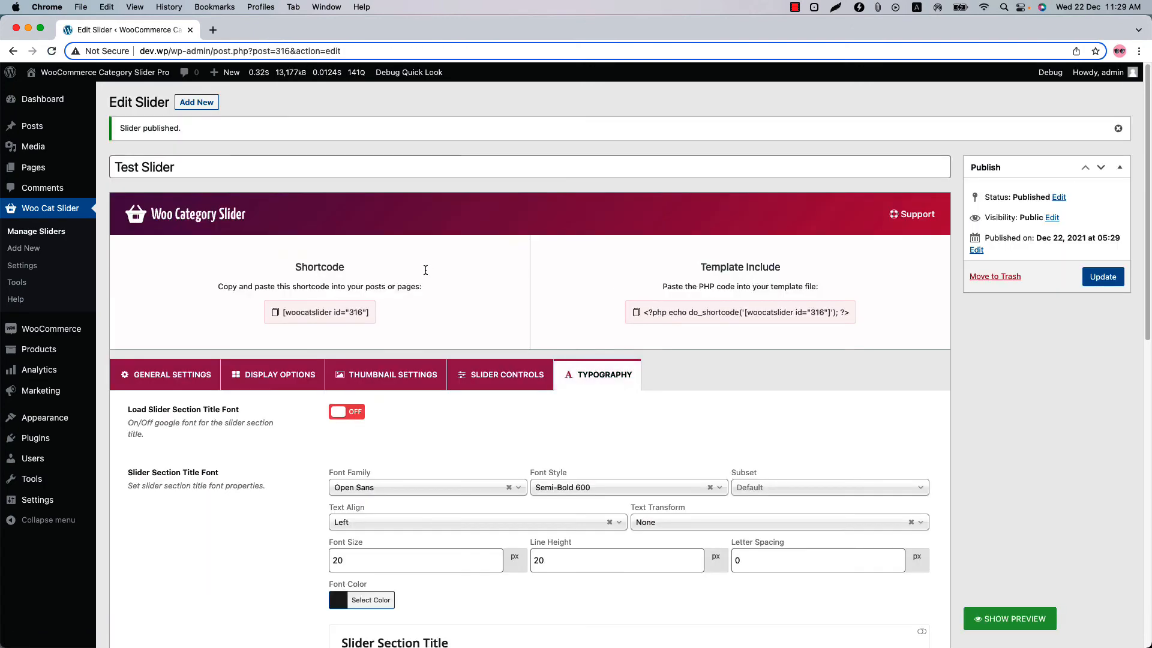
click(326, 312)
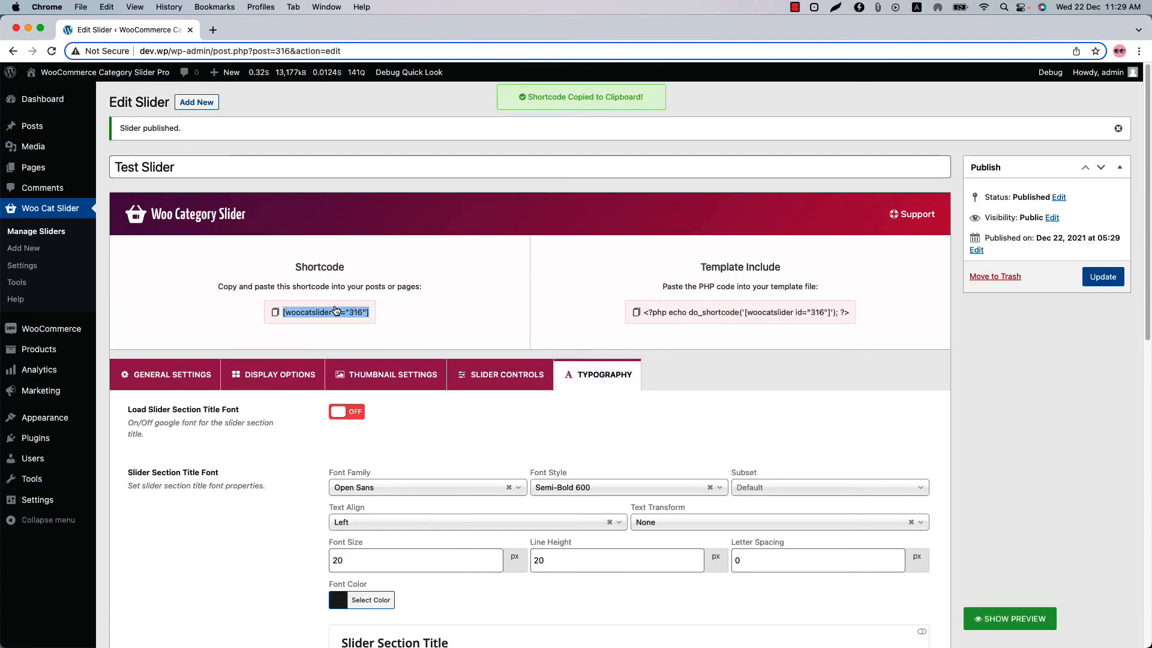
Create a new page in a separate browser tab and insert the shortcode [woocatslider id="316"] into its body
super+click(124, 189)
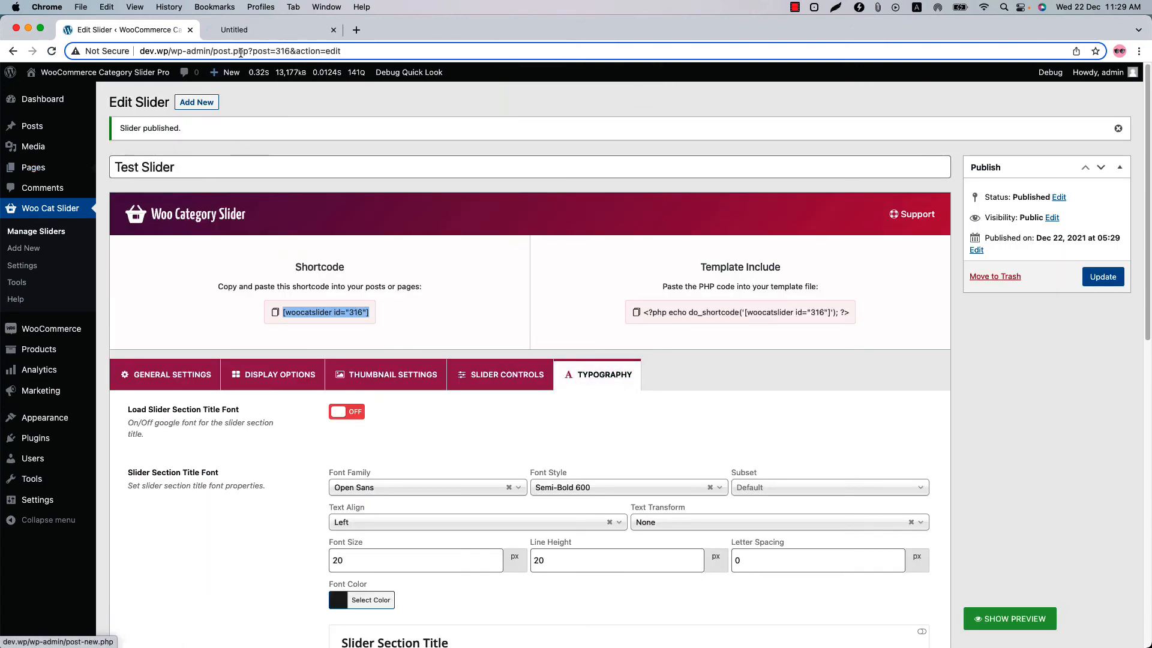
click(243, 34)
click(354, 268)
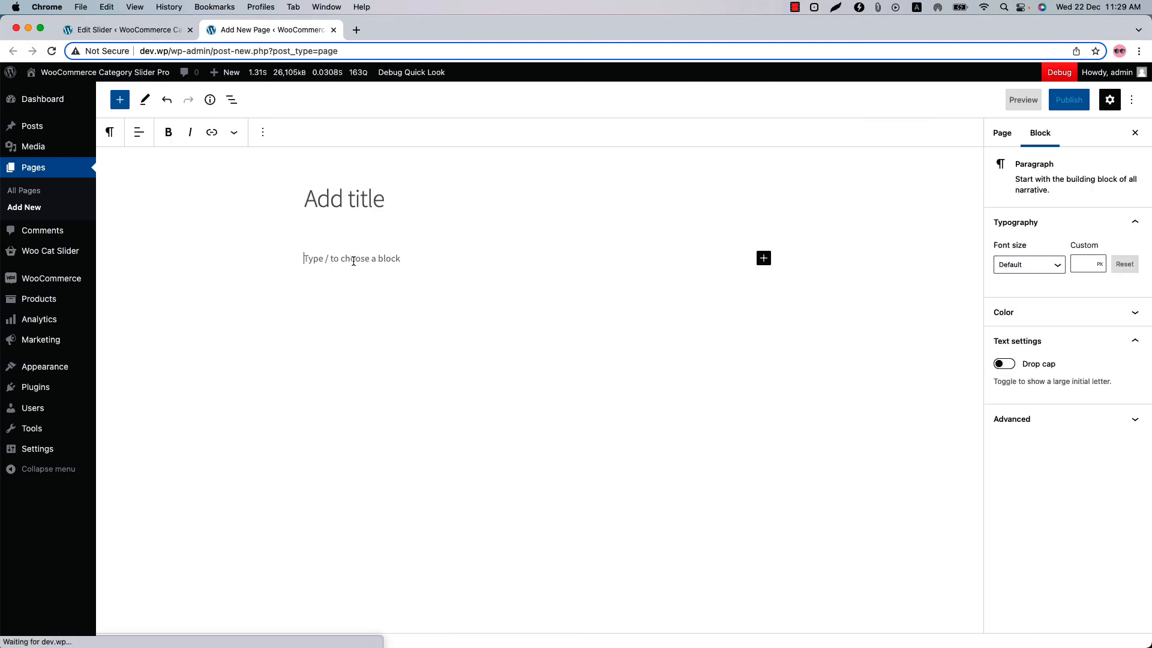
key(super+v)
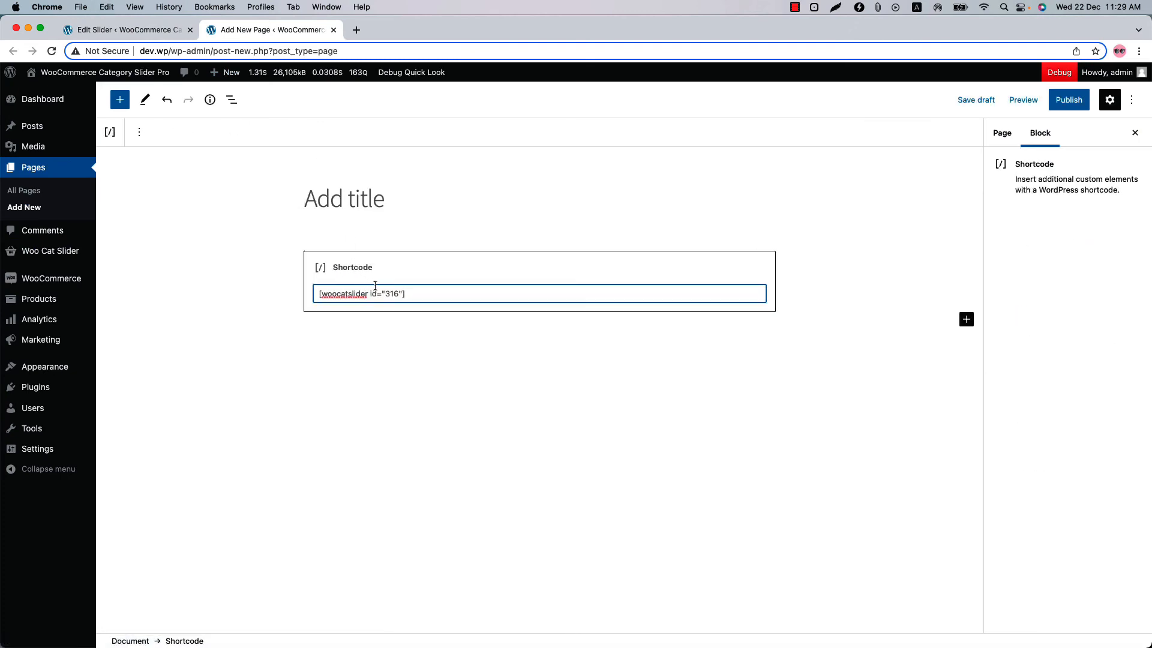
Publish the untitled page and open it on the live site
click(1069, 99)
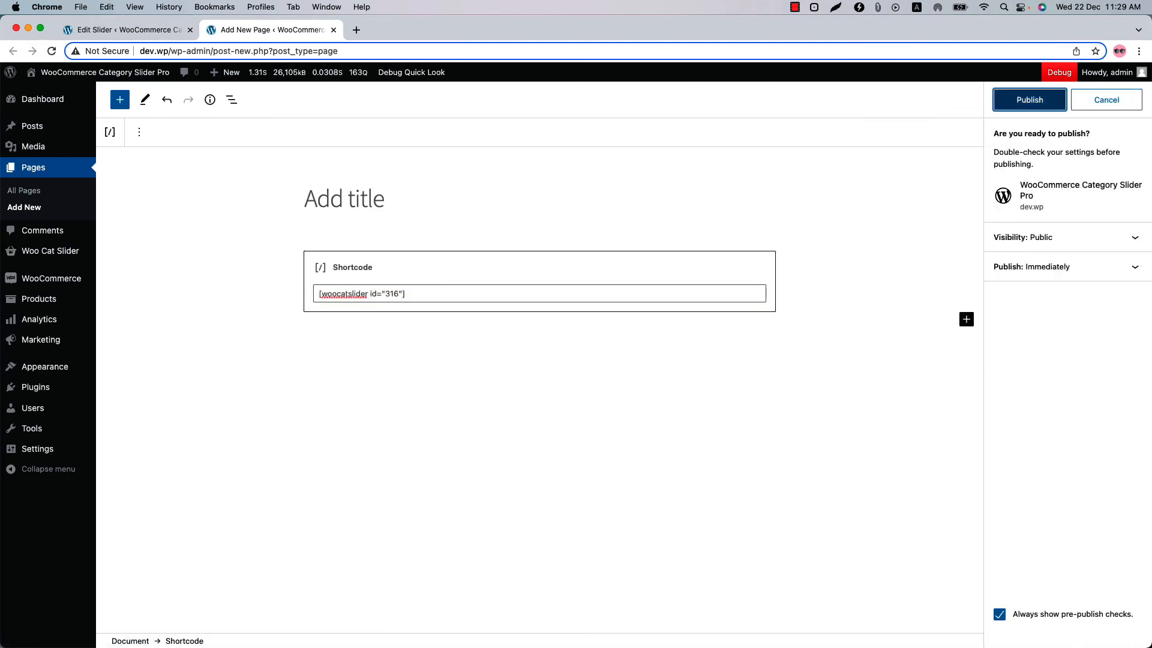
click(1029, 99)
click(1043, 231)
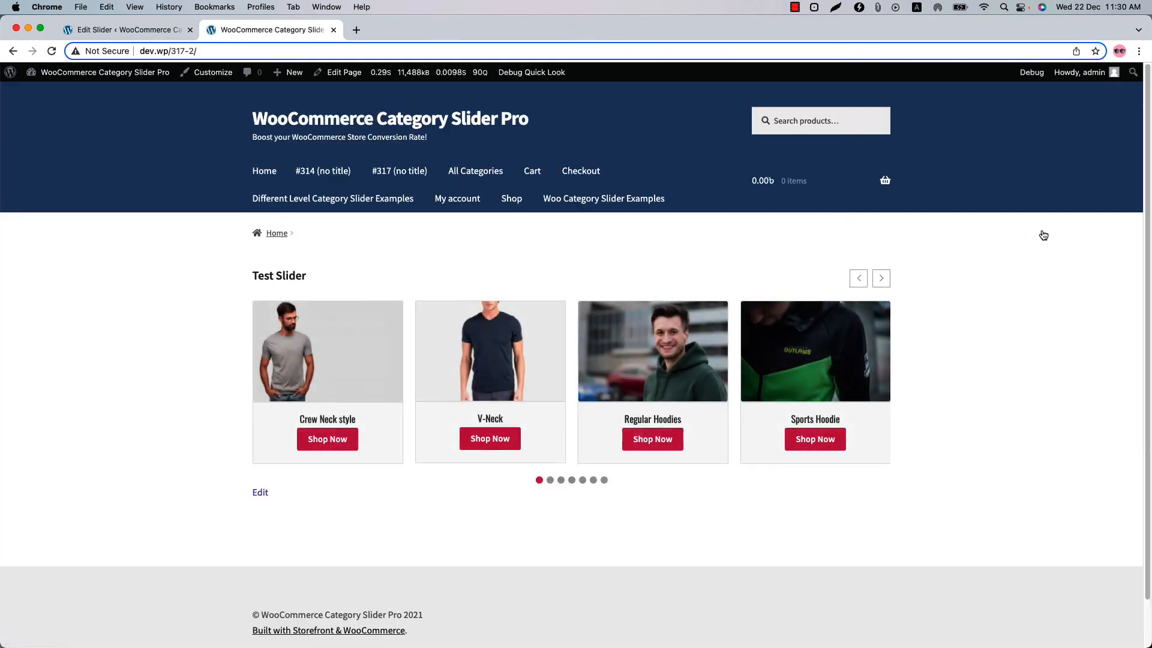
Advance through several category slides of Test Slider on the published page
click(881, 279)
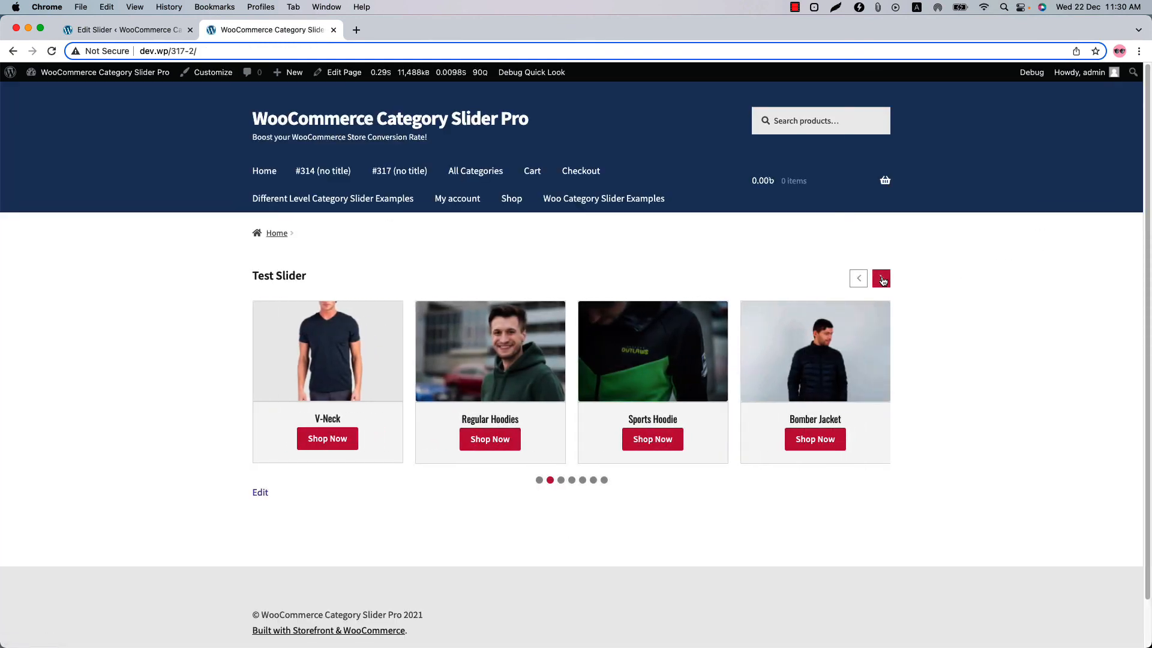
click(881, 279)
click(881, 279)
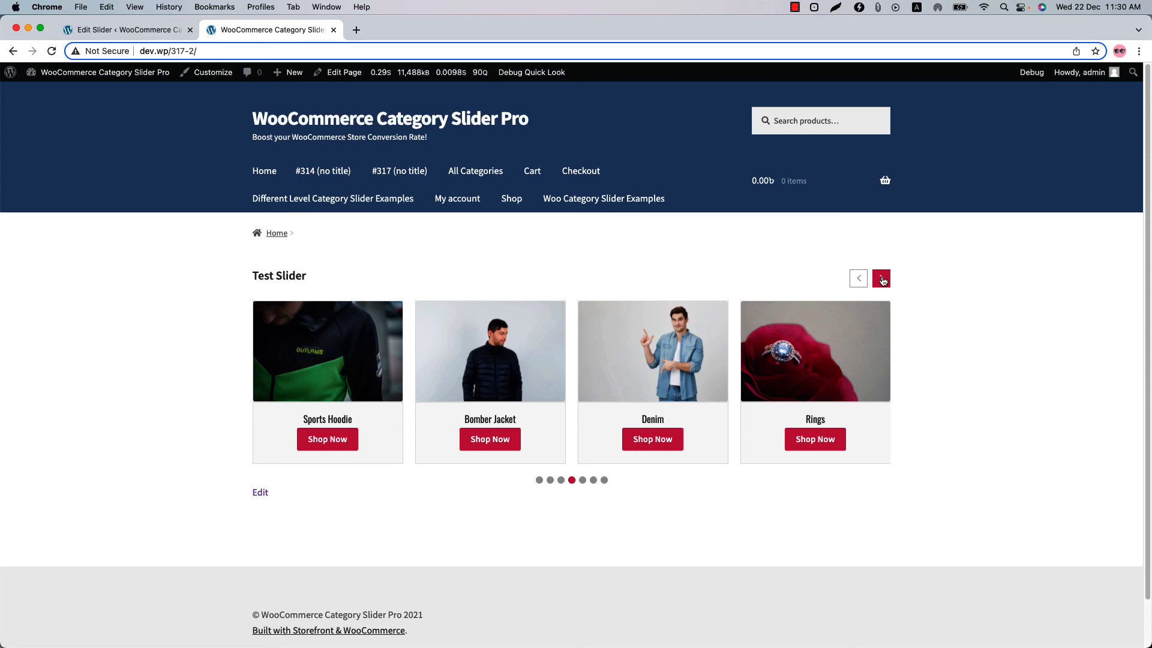
click(881, 279)
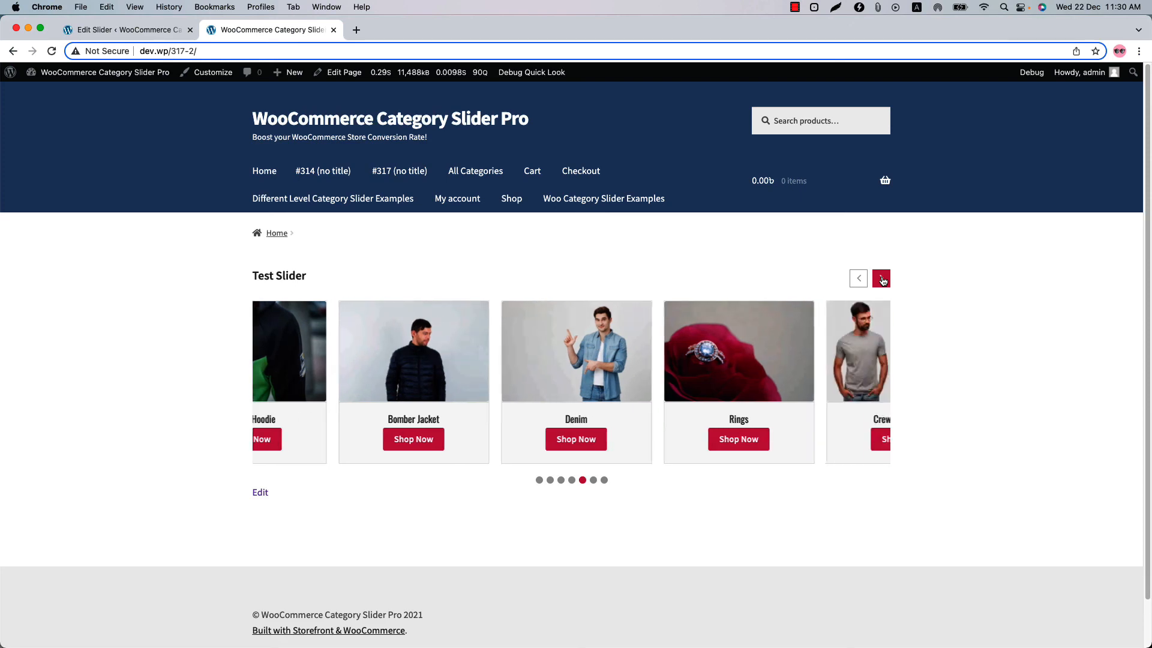